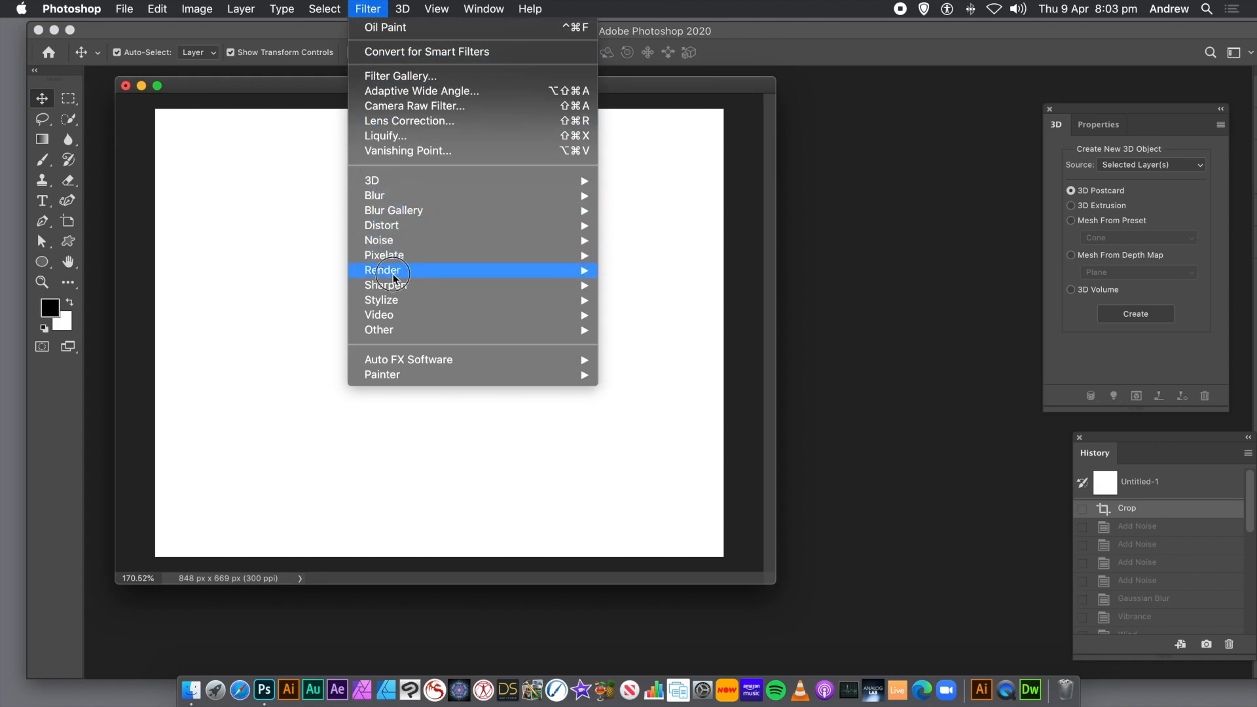
Step: Cover the white canvas with coloured noise by applying Add Noise three times at 369.42% with Uniform distribution
{"action": "mouse_move", "coordinate": [427, 244]}
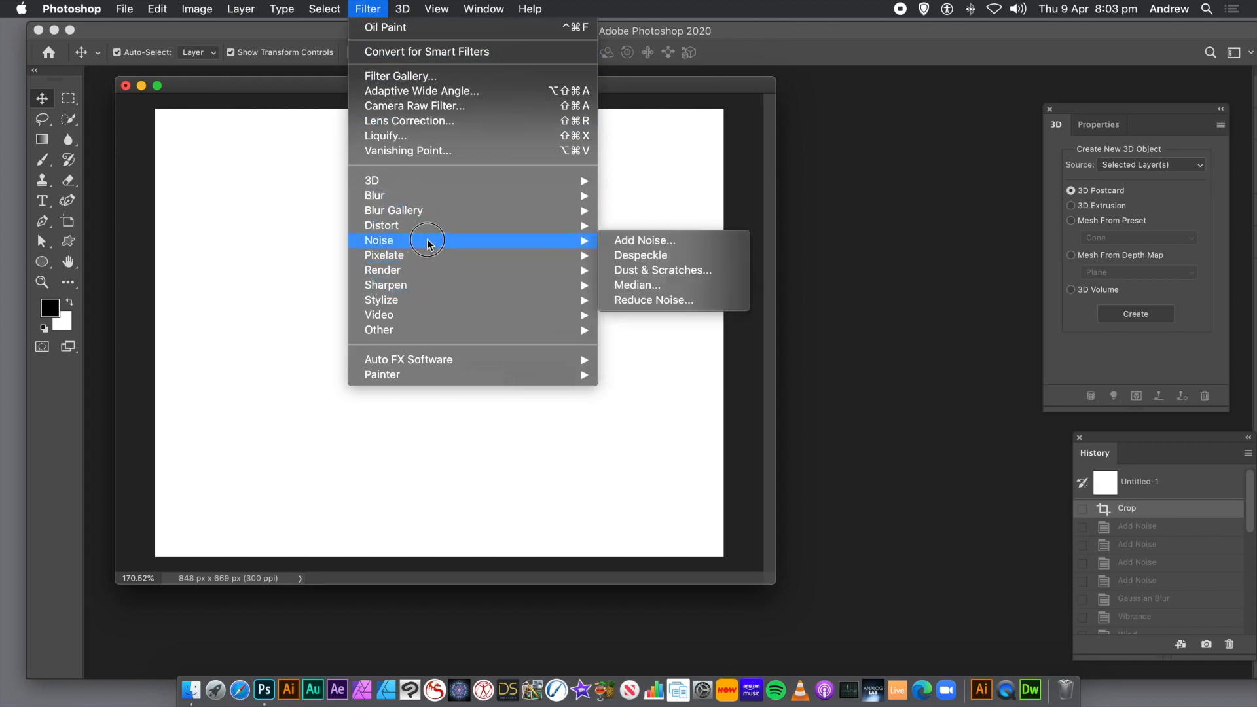
{"action": "left_click", "coordinate": [626, 244]}
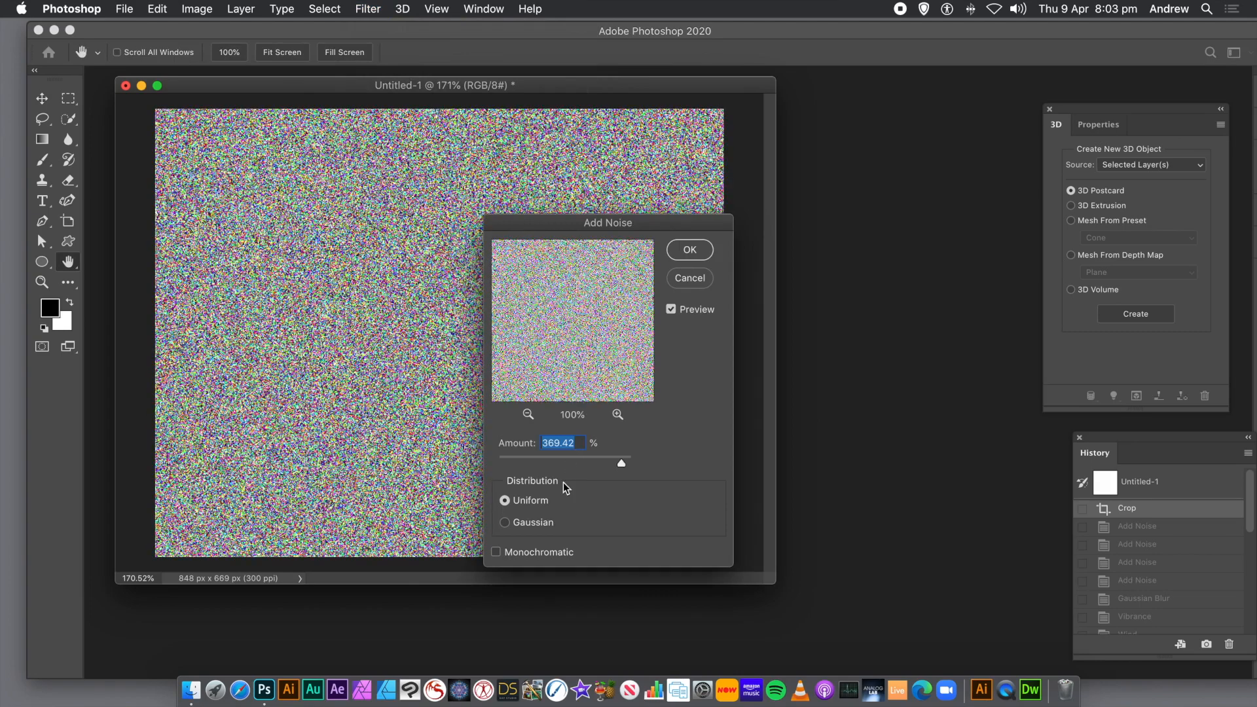
{"action": "left_click", "coordinate": [691, 250]}
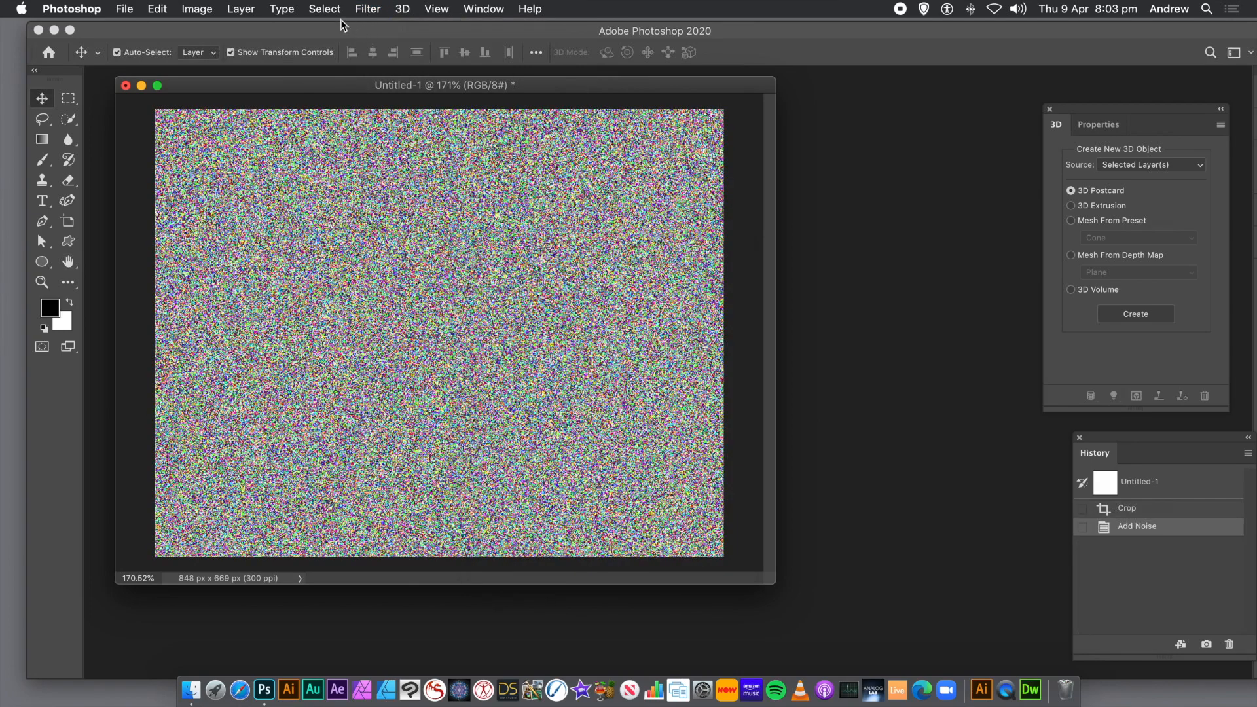
{"action": "left_click", "coordinate": [367, 9]}
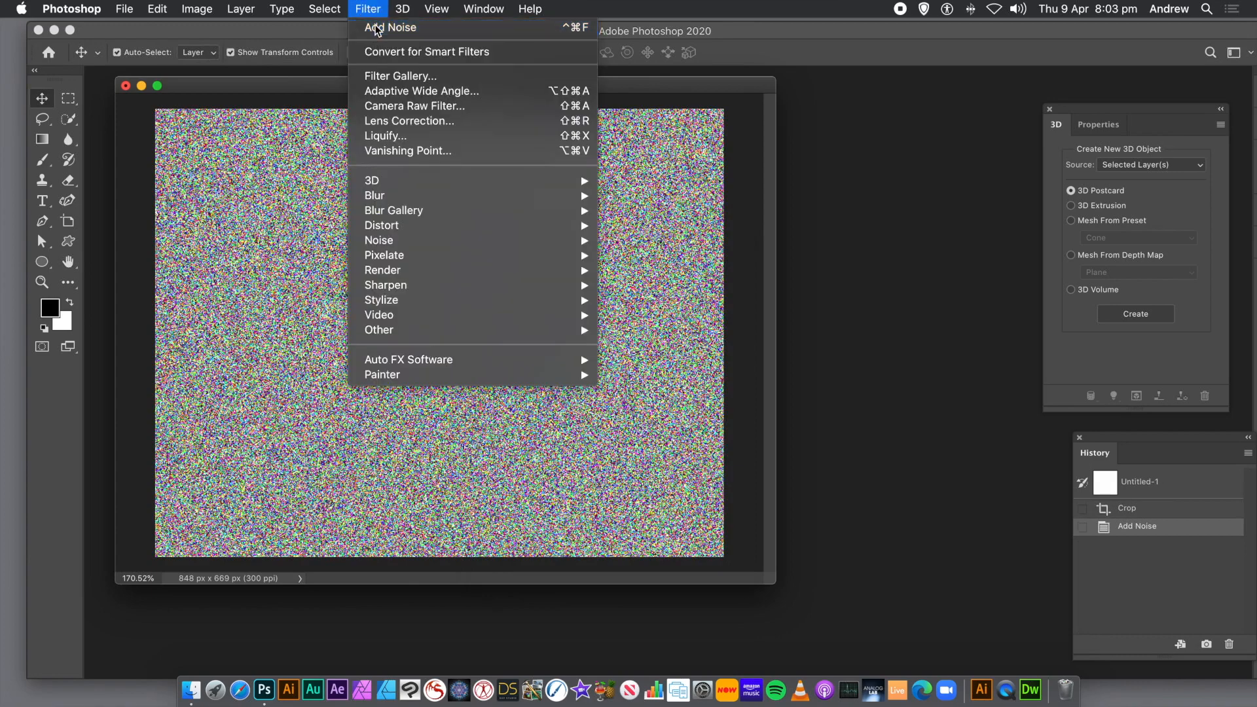
{"action": "left_click", "coordinate": [377, 27]}
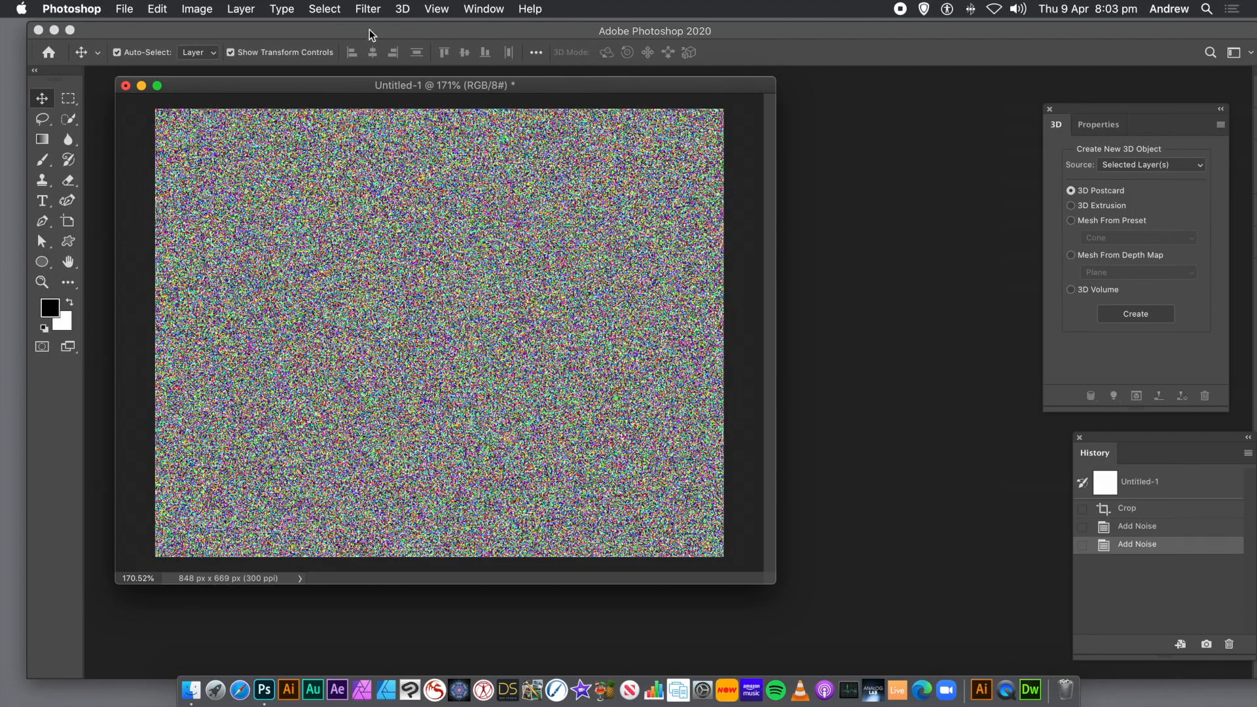
{"action": "left_click", "coordinate": [378, 9]}
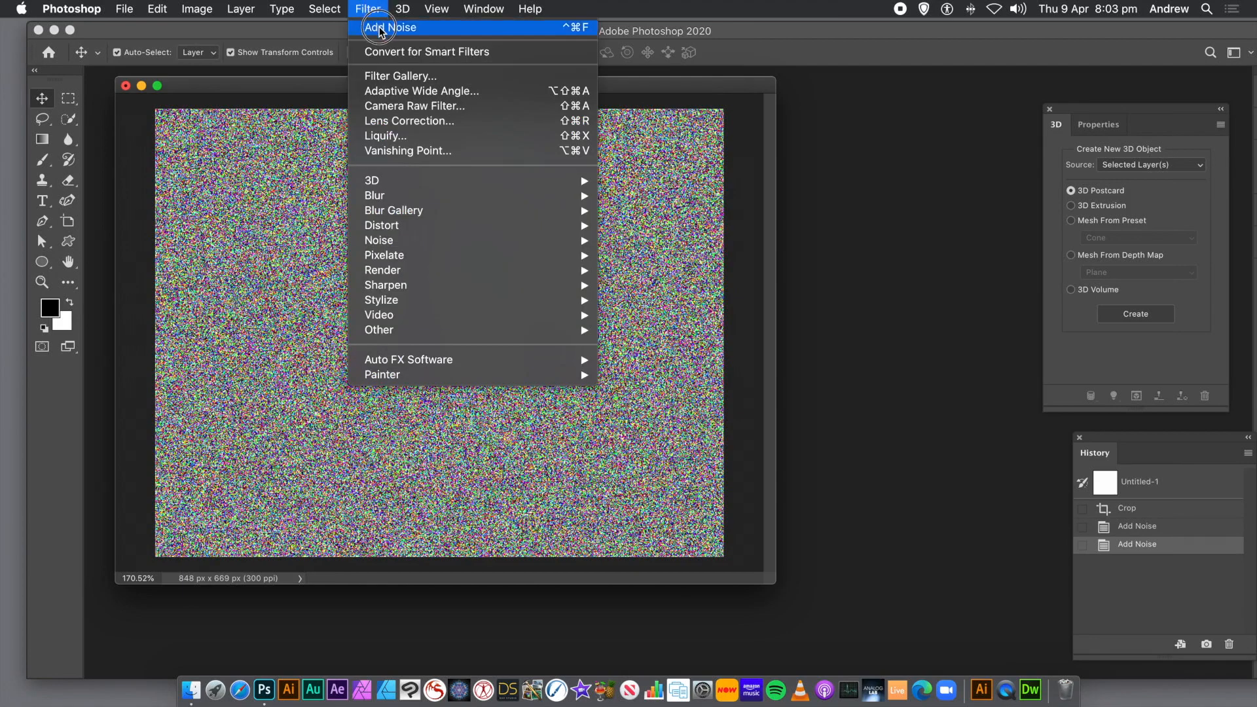
{"action": "left_click", "coordinate": [379, 29]}
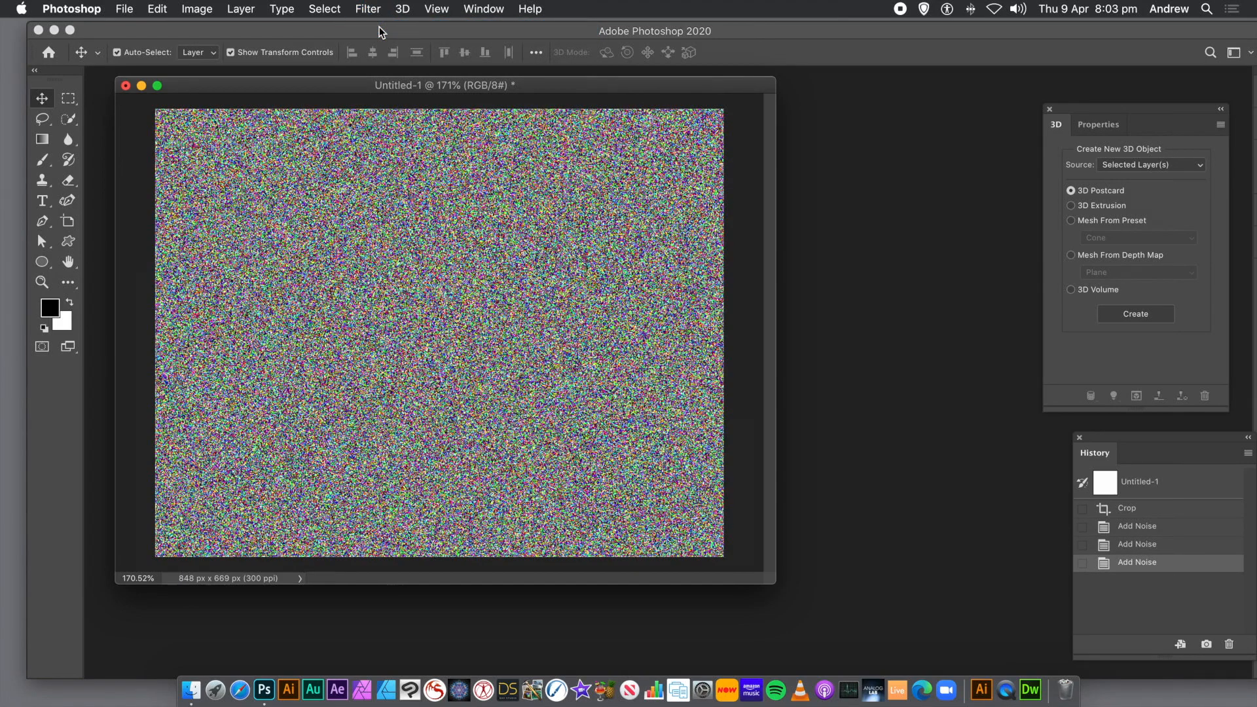
Step: Soften the noise with a Gaussian Blur of 1.3 pixels radius
{"action": "left_click", "coordinate": [367, 9]}
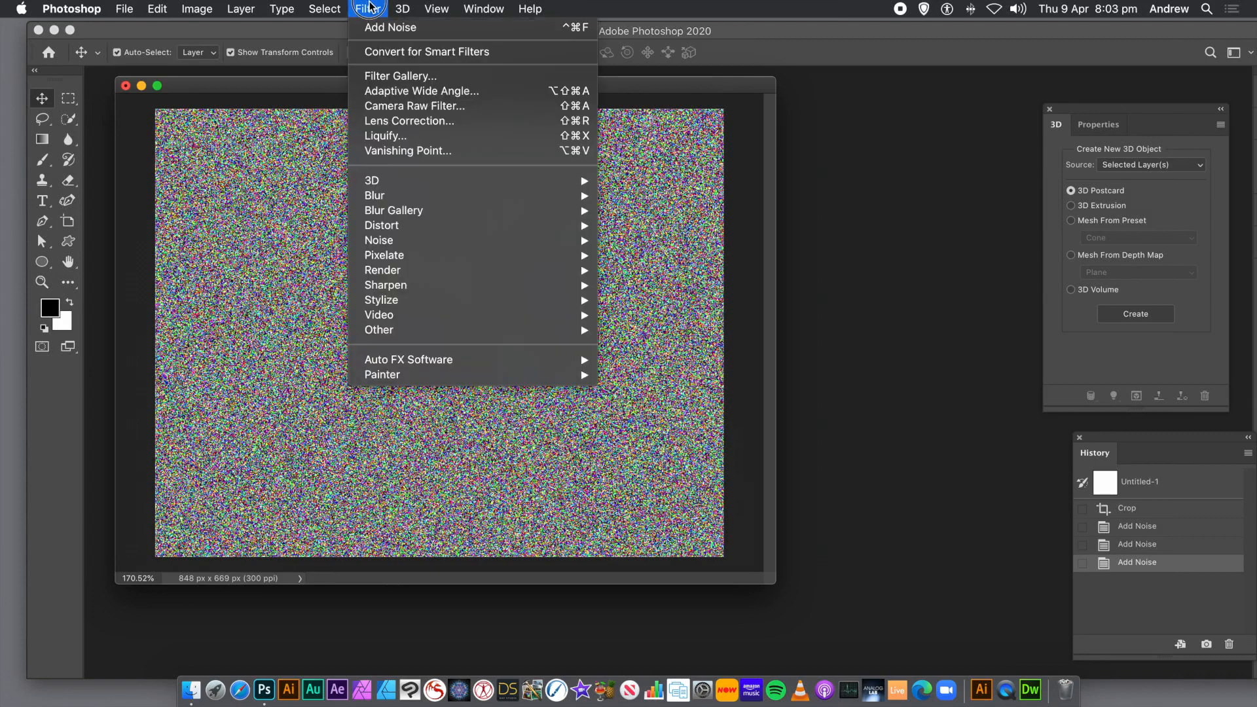
{"action": "mouse_move", "coordinate": [422, 197]}
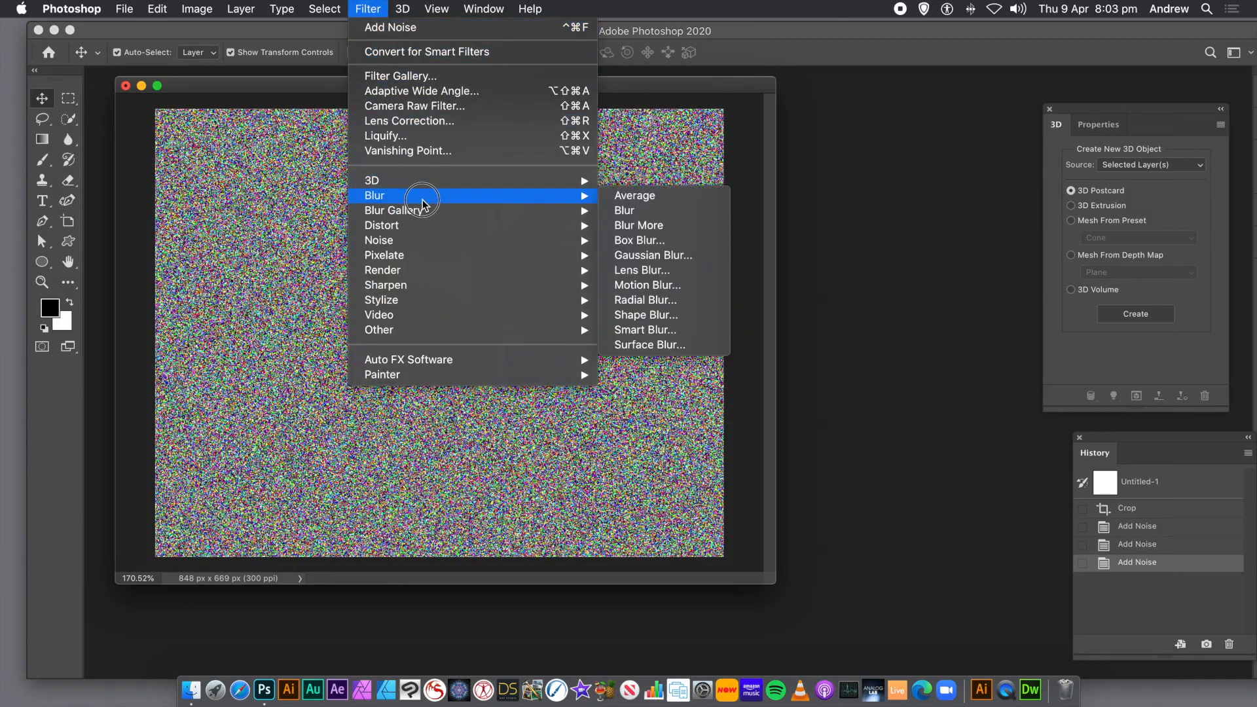
{"action": "left_click", "coordinate": [625, 255]}
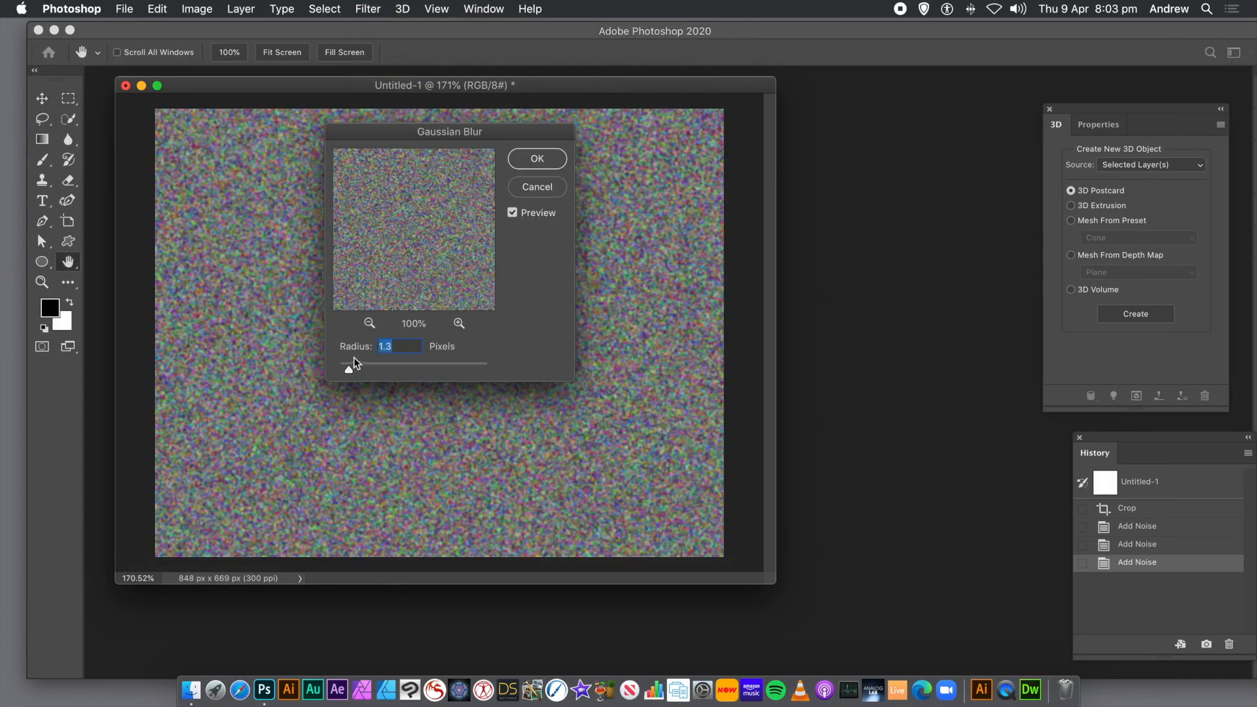
{"action": "left_click", "coordinate": [532, 159]}
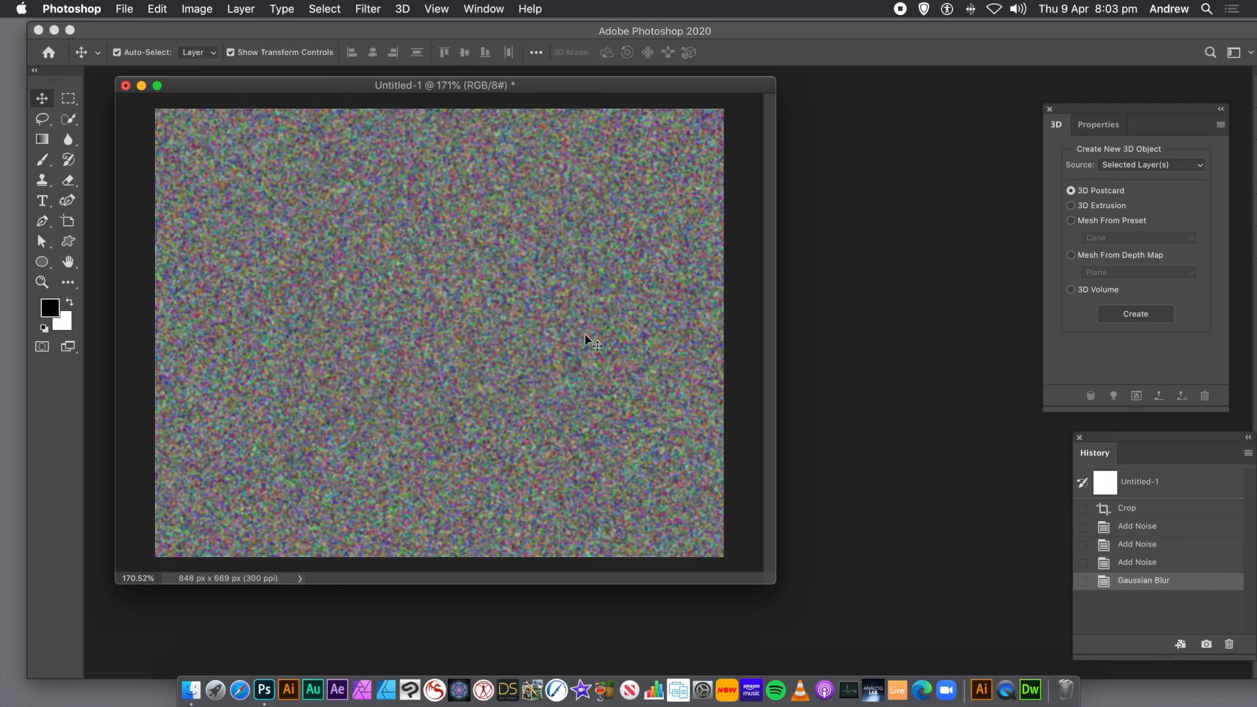
Step: Streak the blurred noise by applying the Wind filter twice with the Stagger method, directed from the right
{"action": "left_click", "coordinate": [378, 11]}
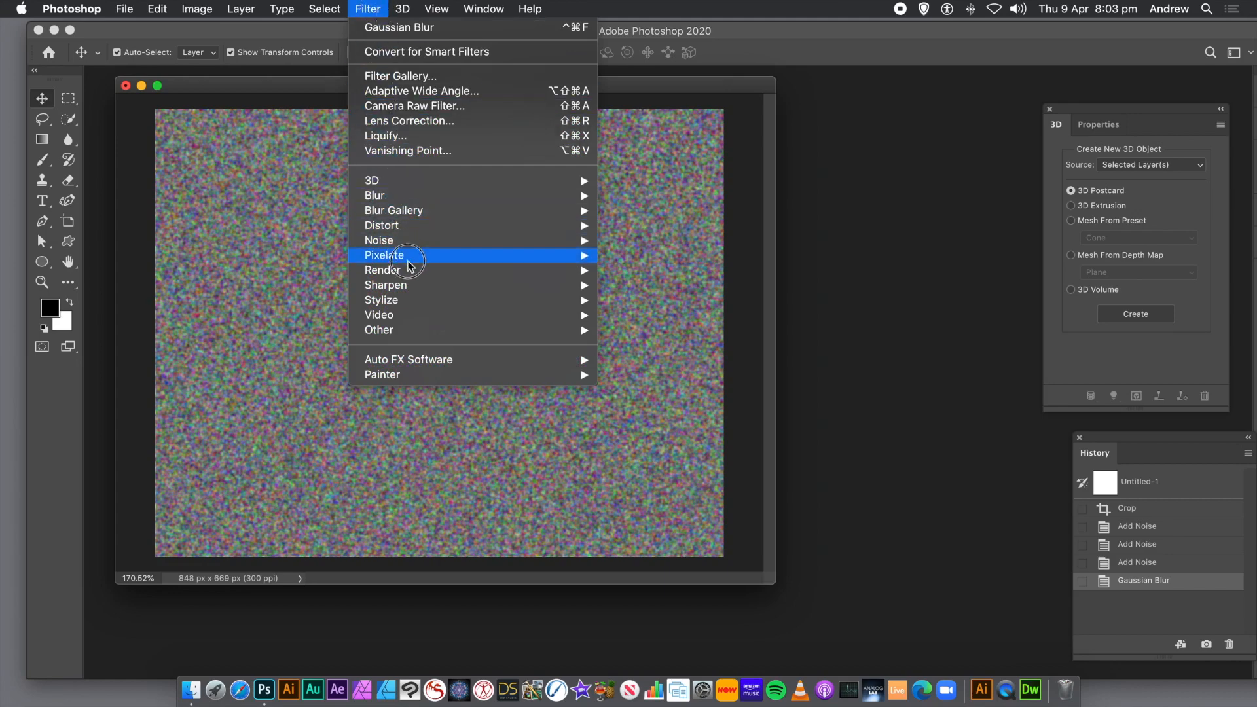
{"action": "mouse_move", "coordinate": [415, 306]}
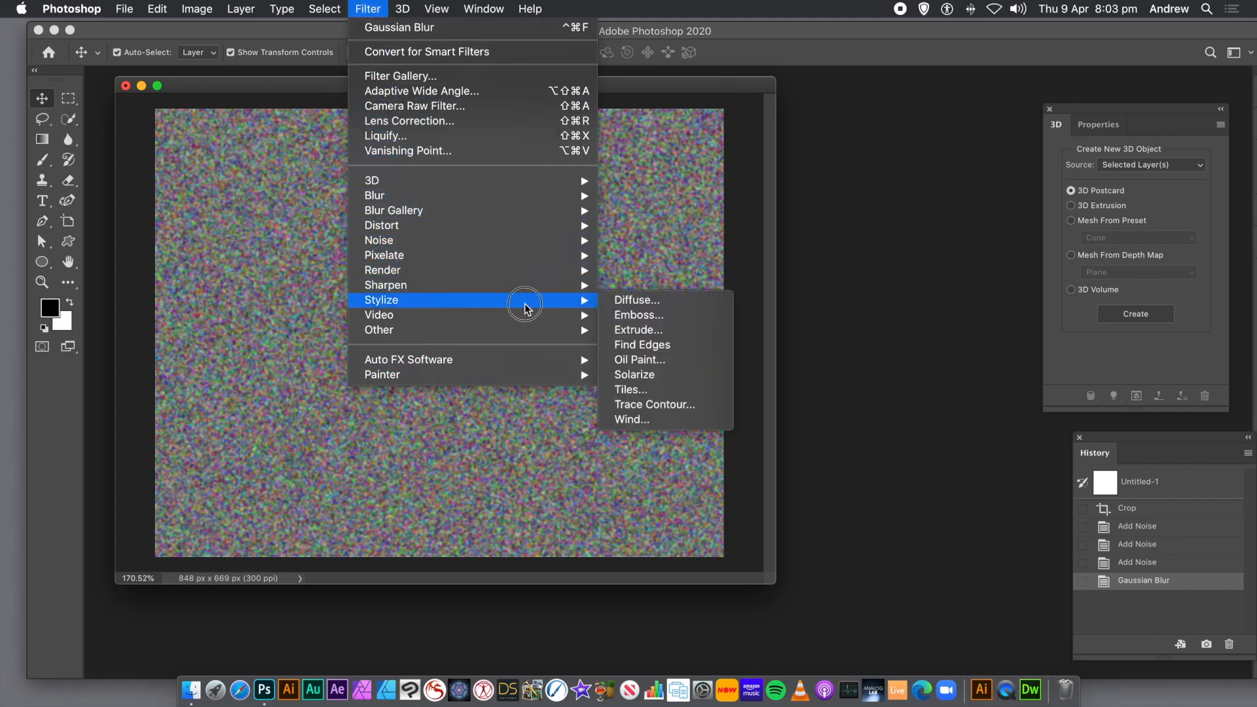
{"action": "left_click", "coordinate": [634, 422]}
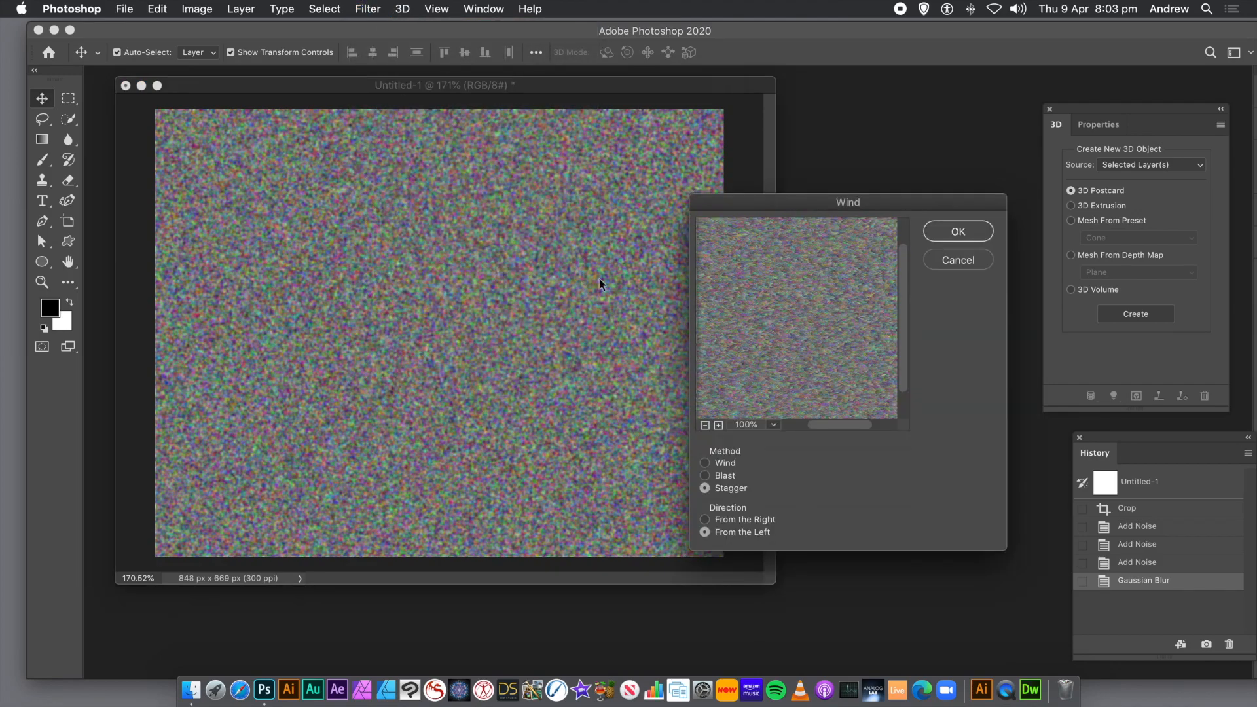
{"action": "left_click_drag", "start_coordinate": [783, 206], "coordinate": [443, 183]}
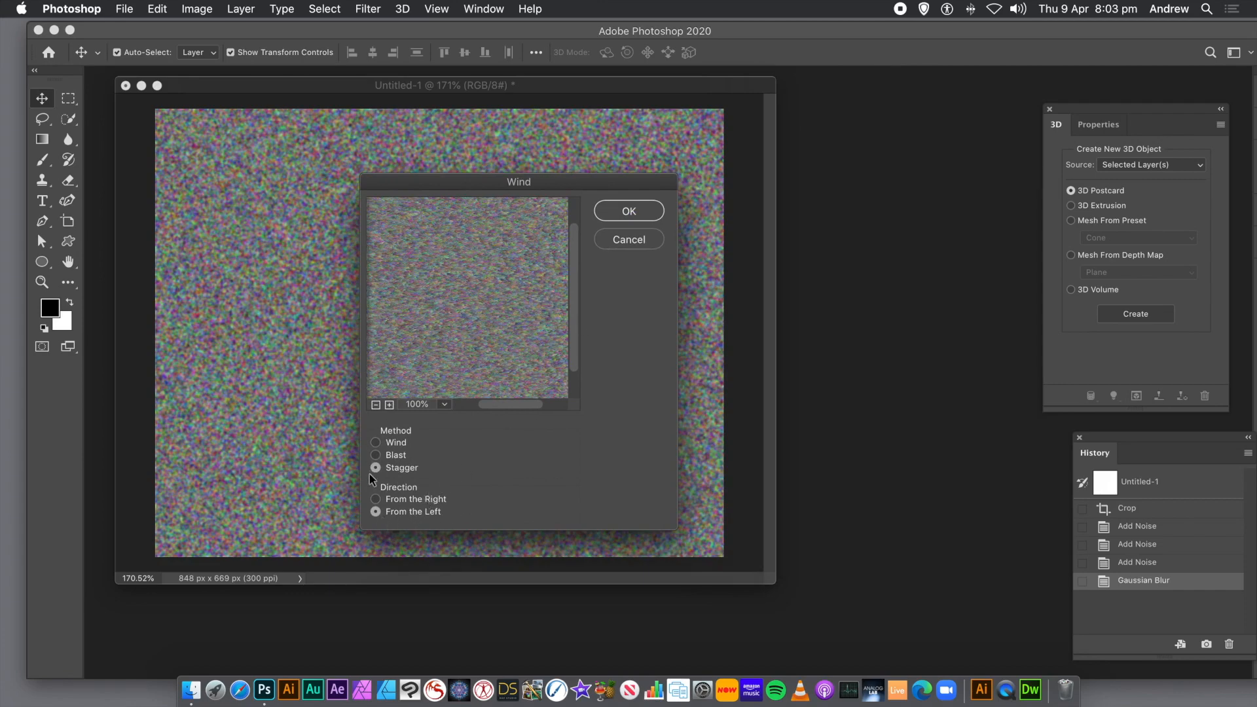
{"action": "left_click", "coordinate": [376, 500]}
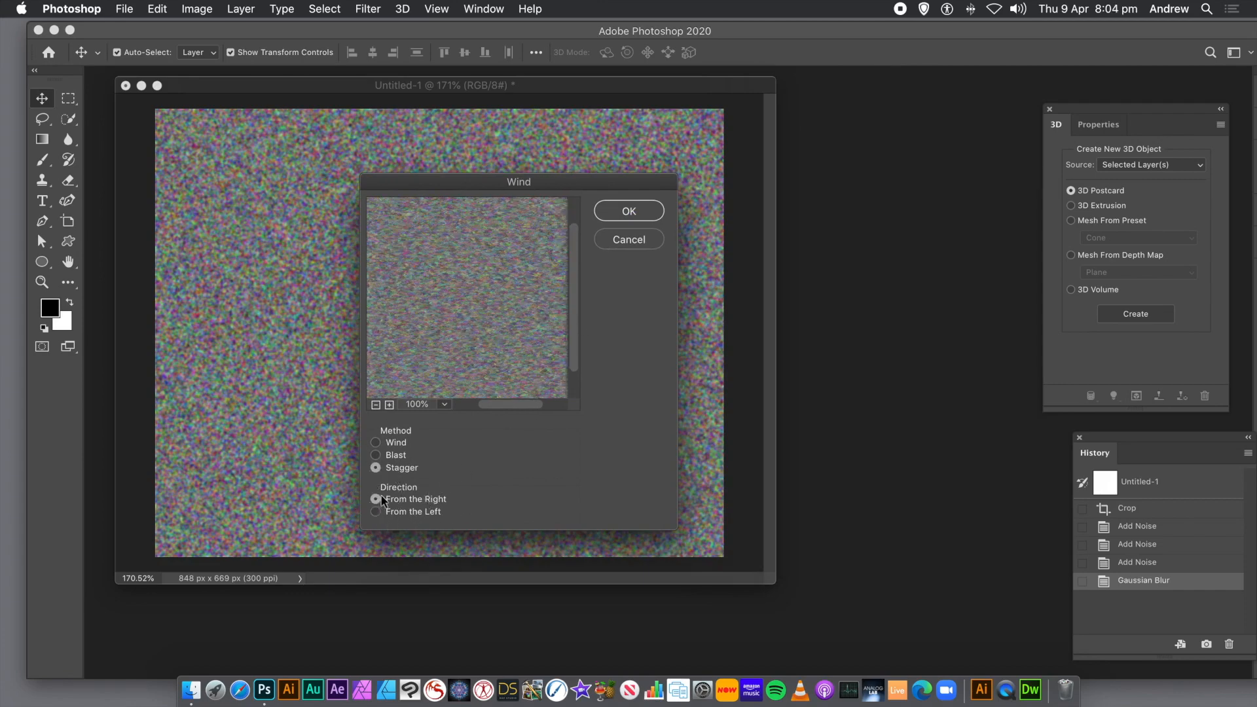
{"action": "left_click", "coordinate": [627, 208]}
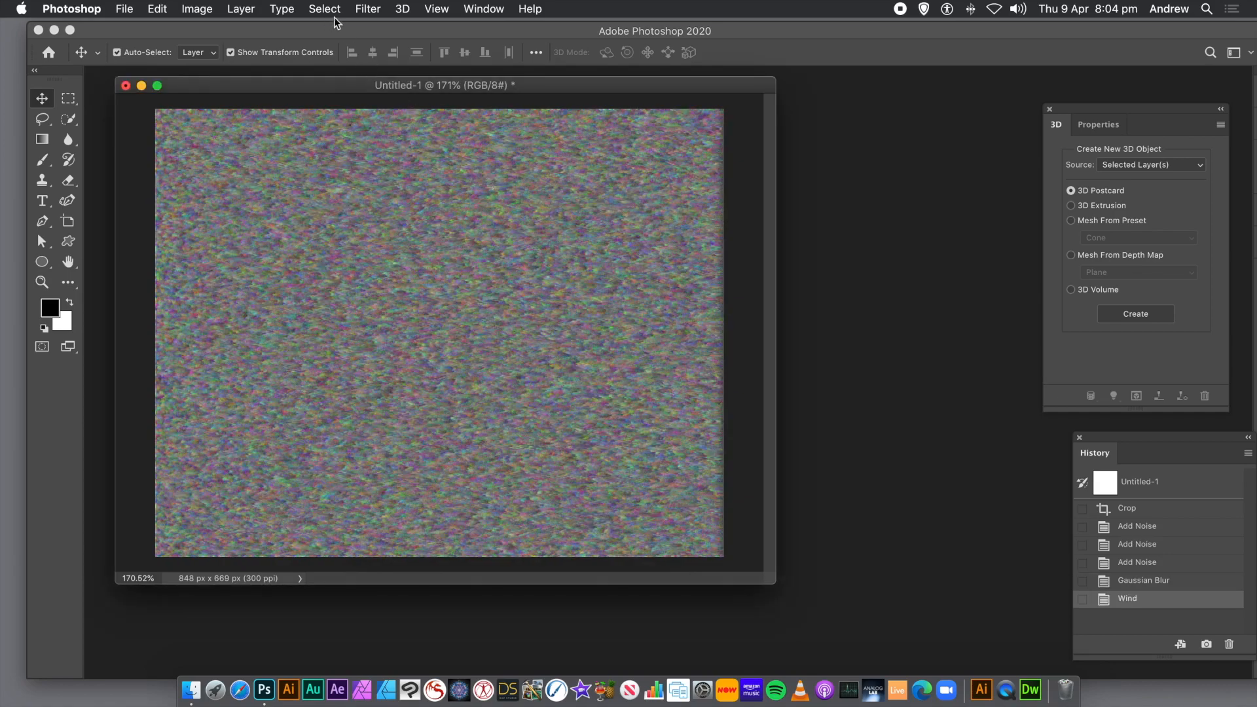
{"action": "left_click", "coordinate": [370, 9]}
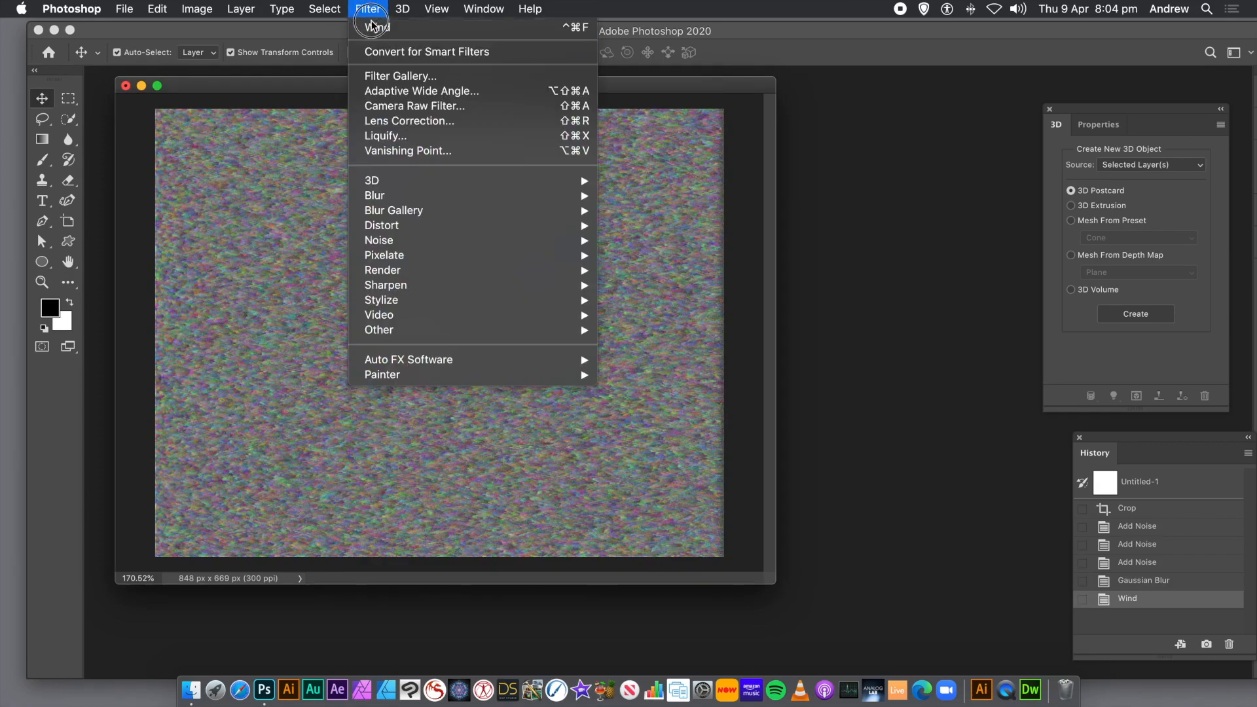
{"action": "left_click", "coordinate": [377, 28]}
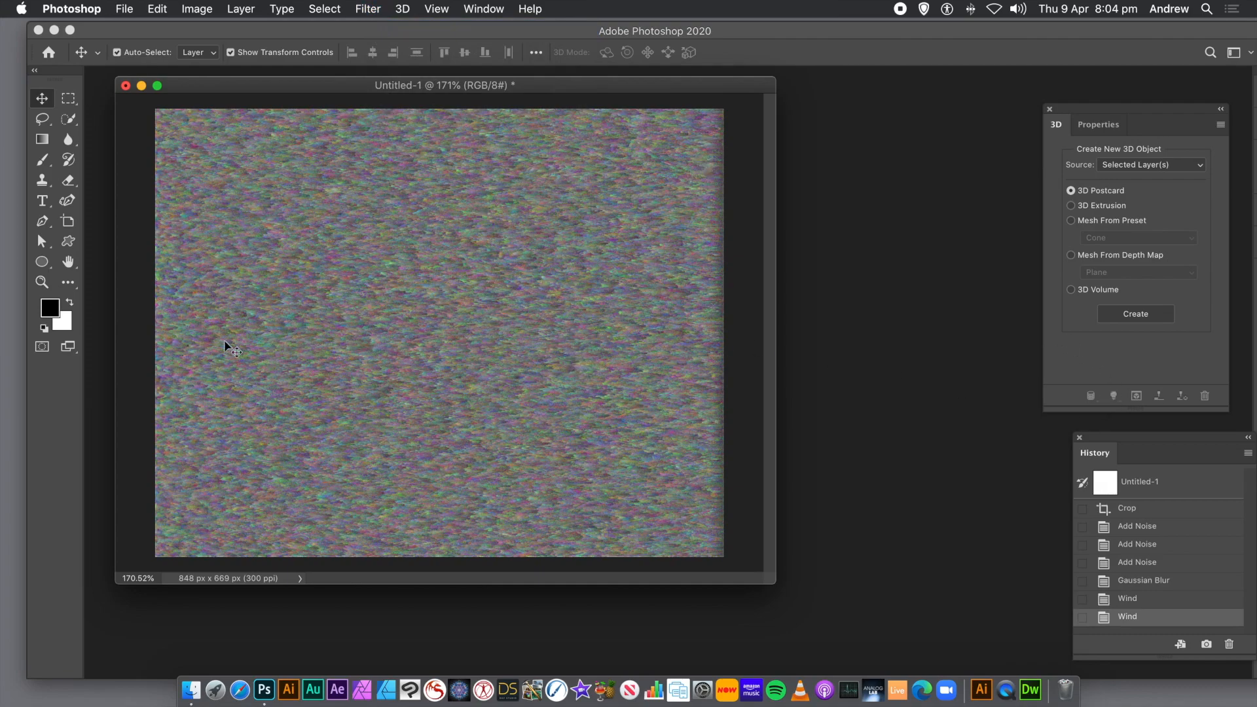
Step: Intensify the streak colours with a Vibrance adjustment, setting Vibrance to +42 and strongly raising Saturation
{"action": "left_click", "coordinate": [44, 284]}
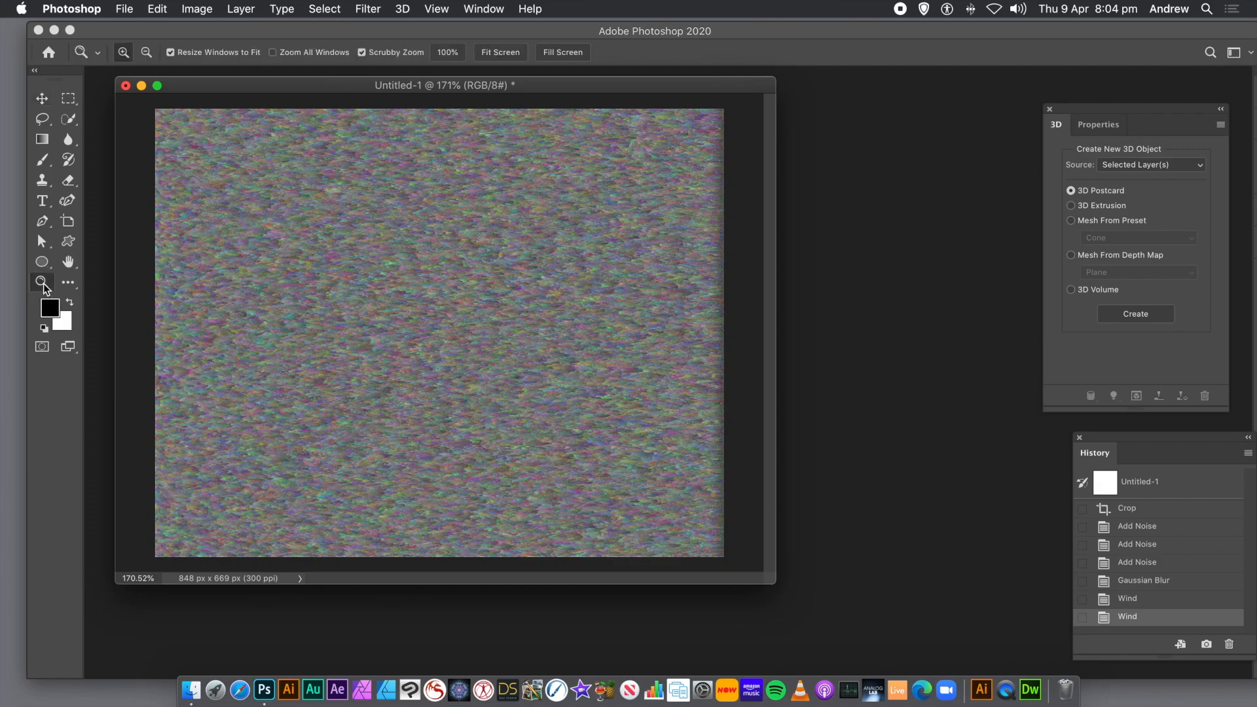
{"action": "left_click_drag", "start_coordinate": [327, 264], "coordinate": [380, 290]}
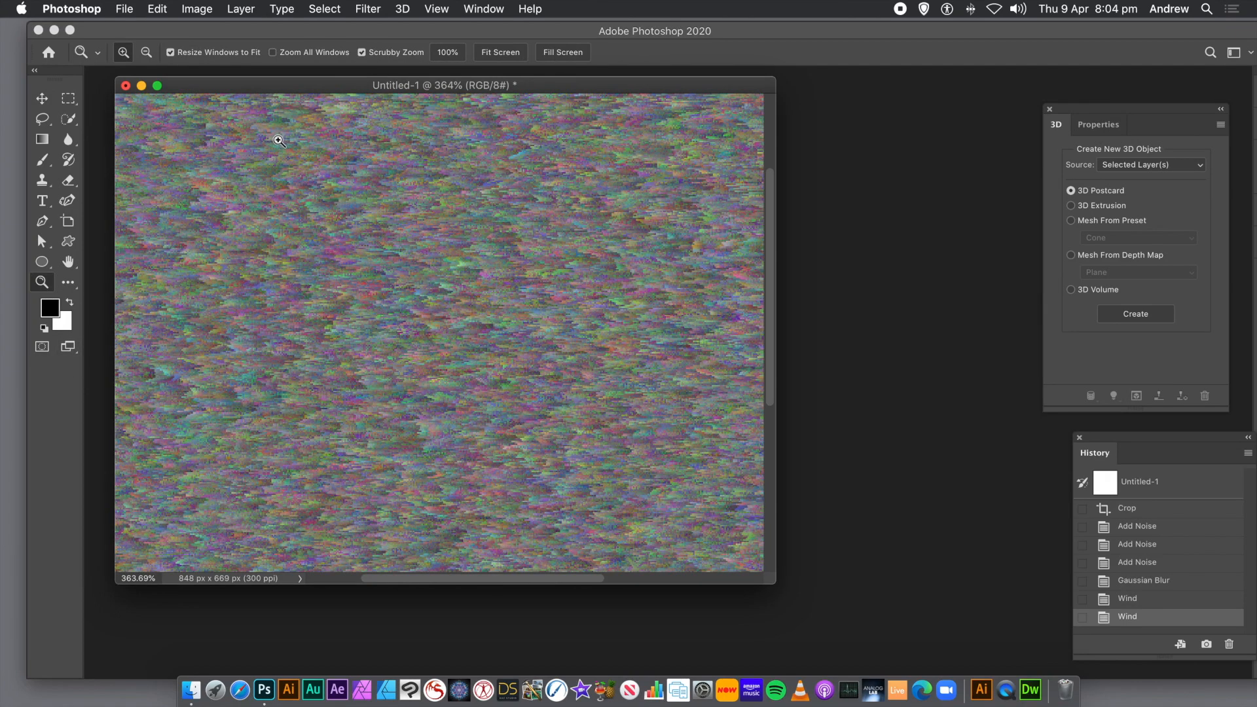
{"action": "left_click", "coordinate": [369, 214], "text": "alt"}
{"action": "left_click_drag", "start_coordinate": [369, 214], "coordinate": [323, 190]}
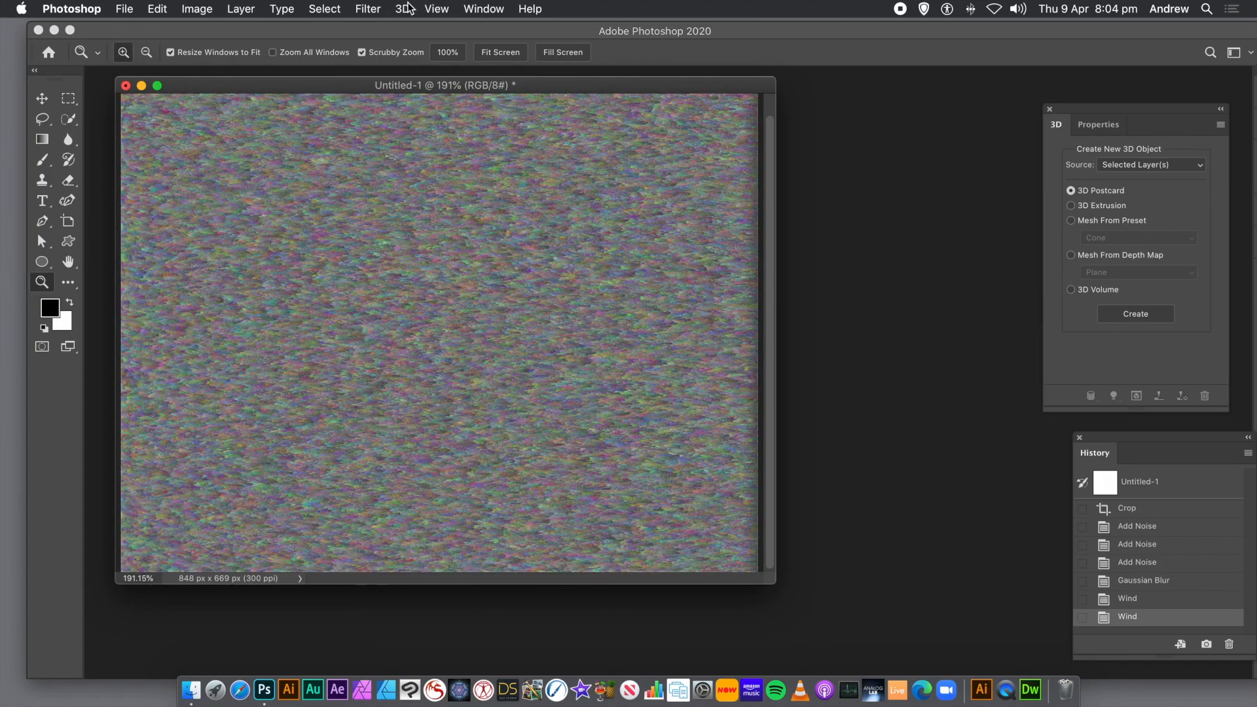
{"action": "left_click", "coordinate": [192, 9]}
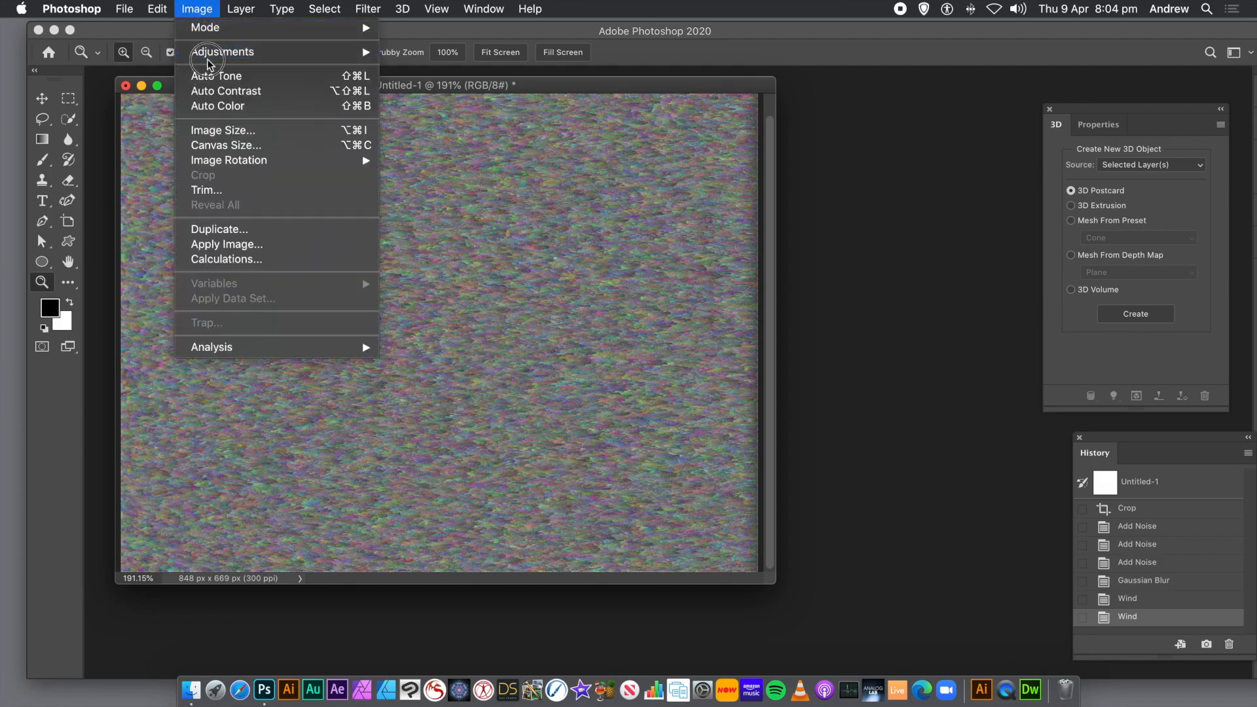
{"action": "mouse_move", "coordinate": [216, 52]}
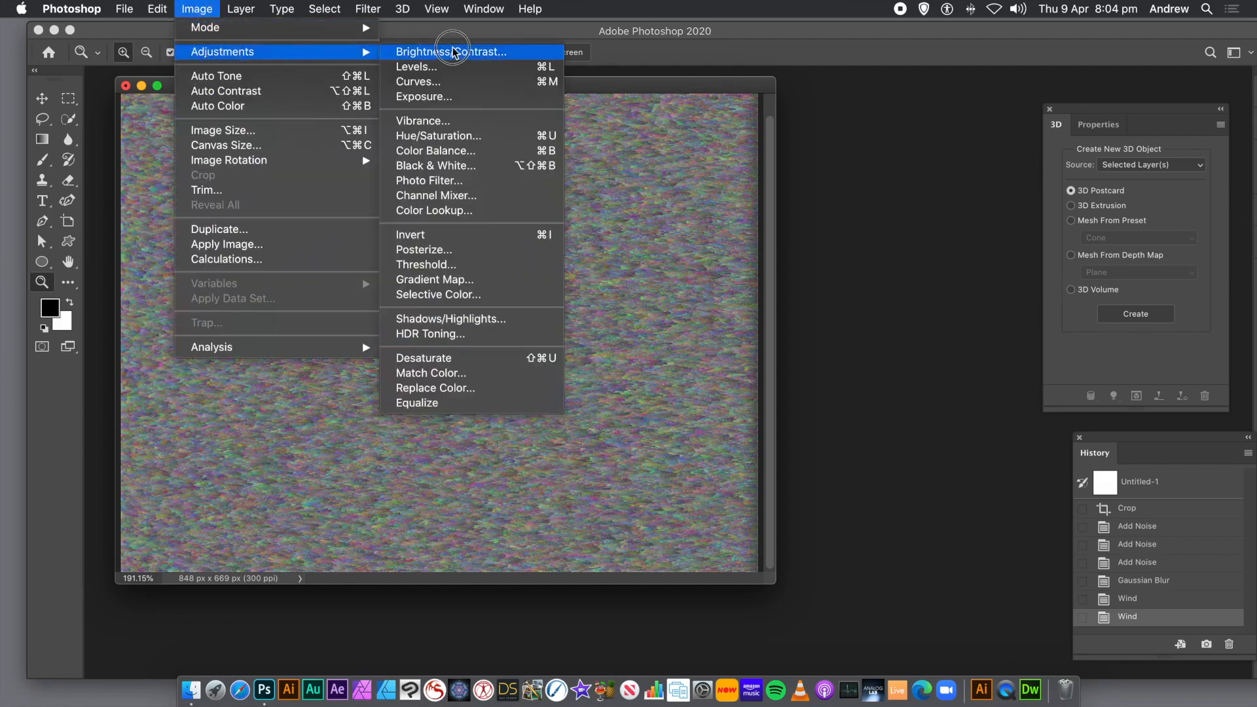
{"action": "left_click", "coordinate": [443, 121]}
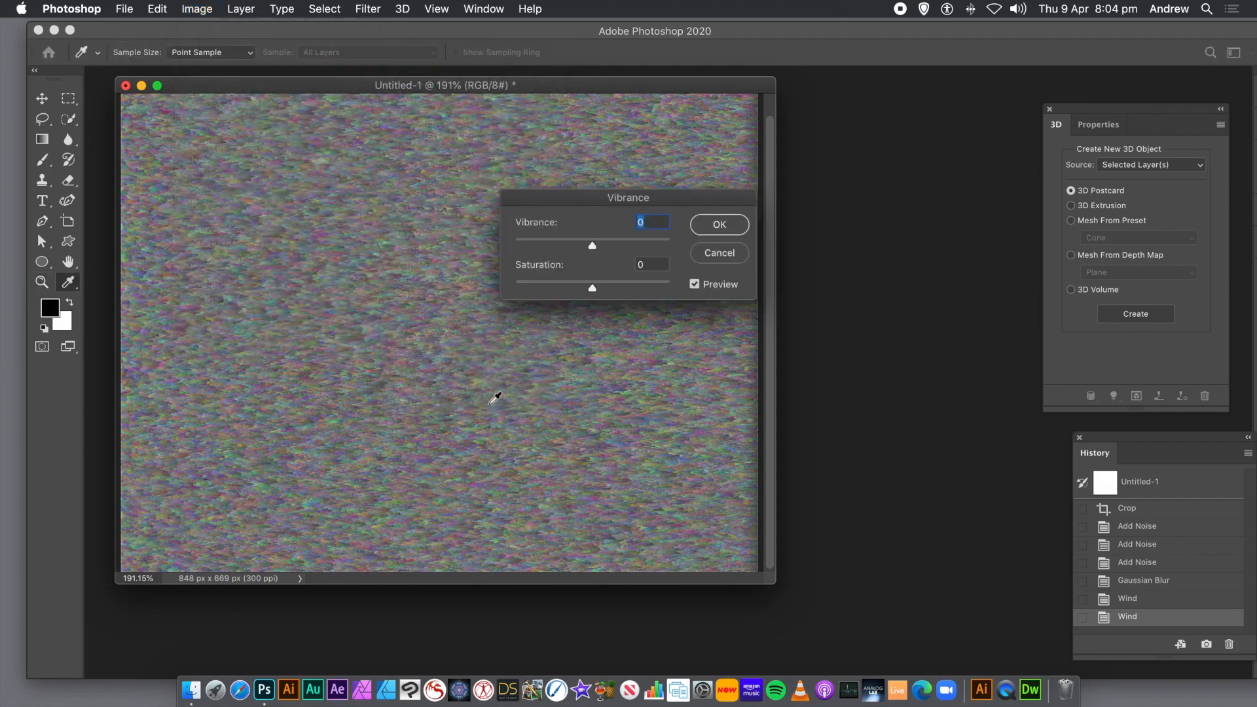
{"action": "left_click", "coordinate": [626, 244]}
{"action": "left_click", "coordinate": [639, 285]}
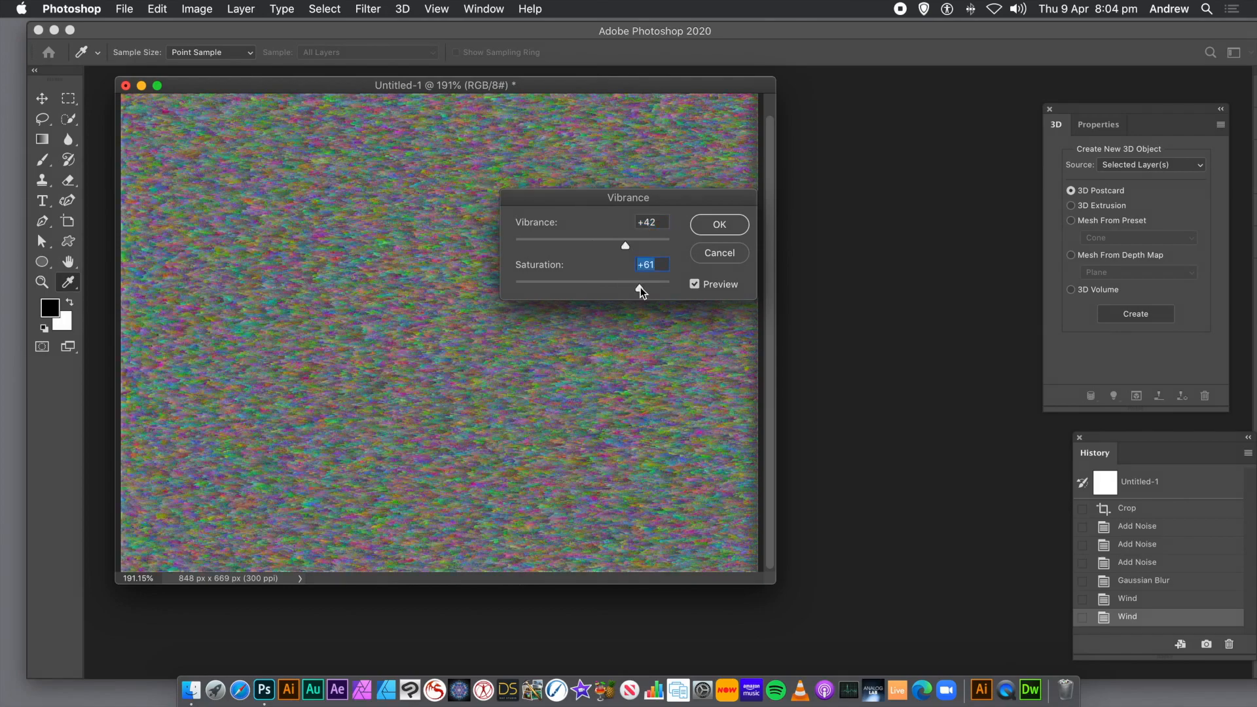
{"action": "left_click_drag", "start_coordinate": [641, 288], "coordinate": [649, 290]}
{"action": "left_click", "coordinate": [707, 230]}
{"action": "key", "text": "z"}
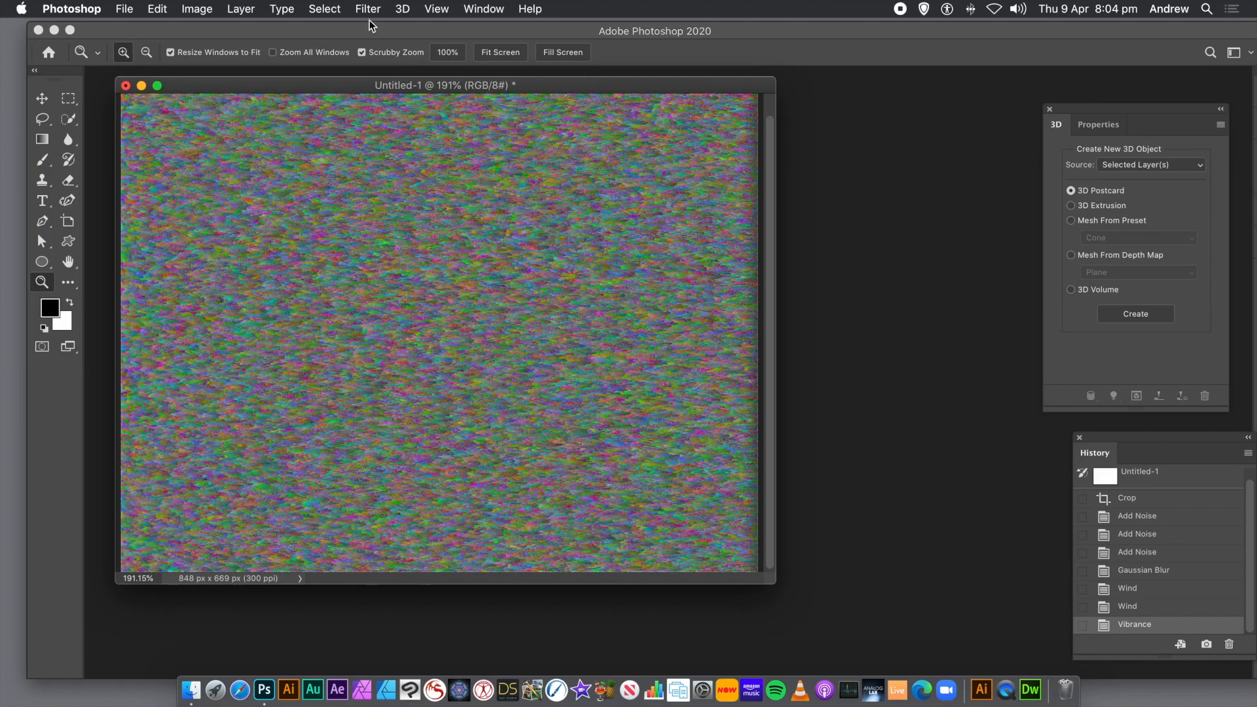
Step: Create a 3D mesh from the layer as a depth map on a plane
{"action": "left_click", "coordinate": [403, 9]}
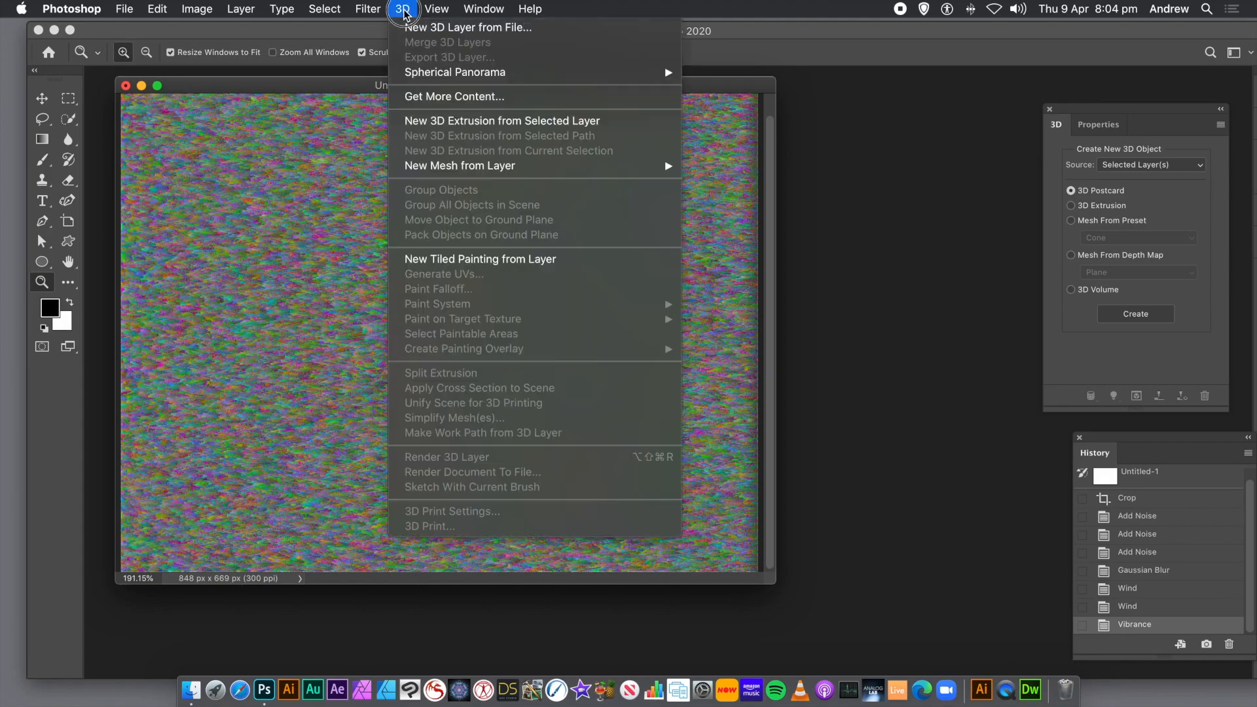
{"action": "left_click", "coordinate": [473, 173]}
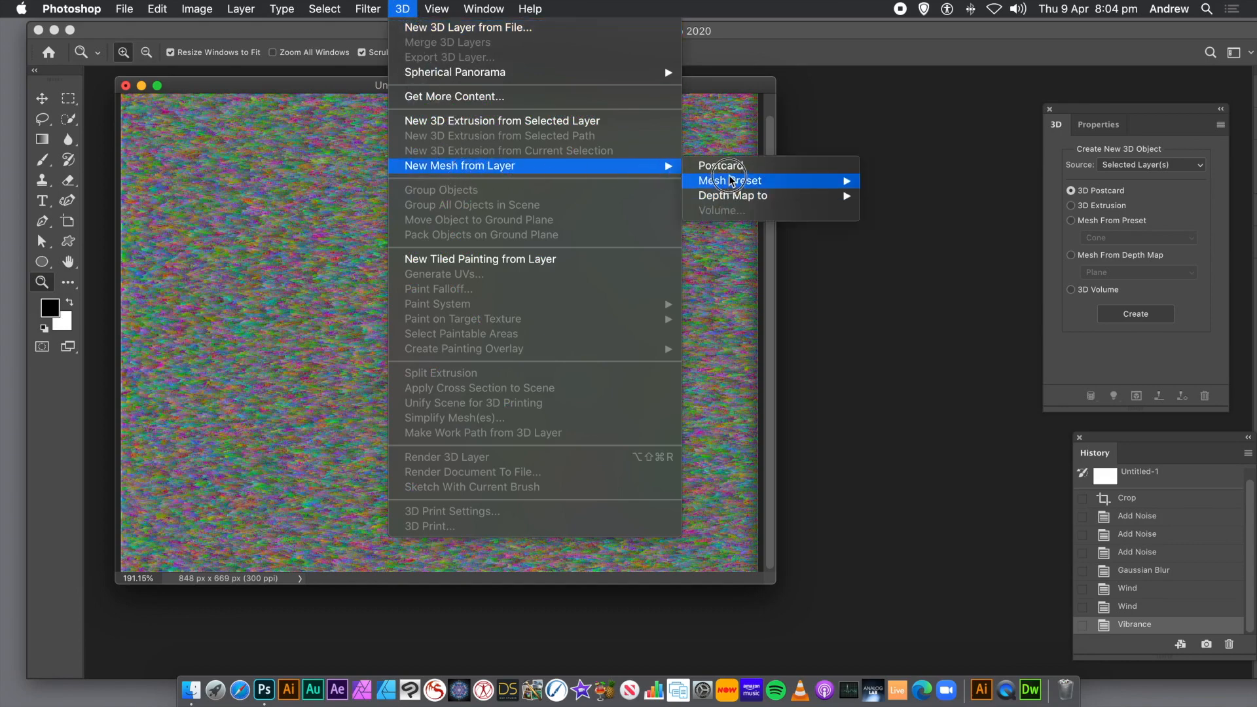
{"action": "mouse_move", "coordinate": [724, 198]}
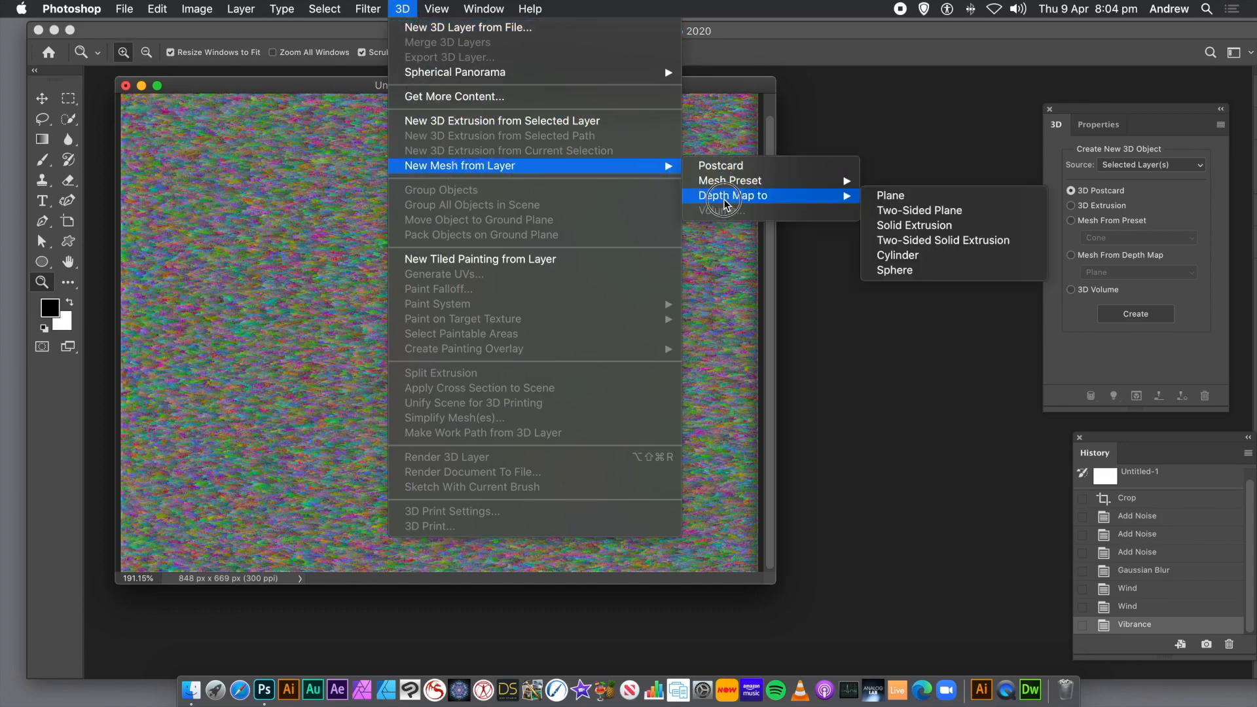
{"action": "left_click", "coordinate": [894, 198]}
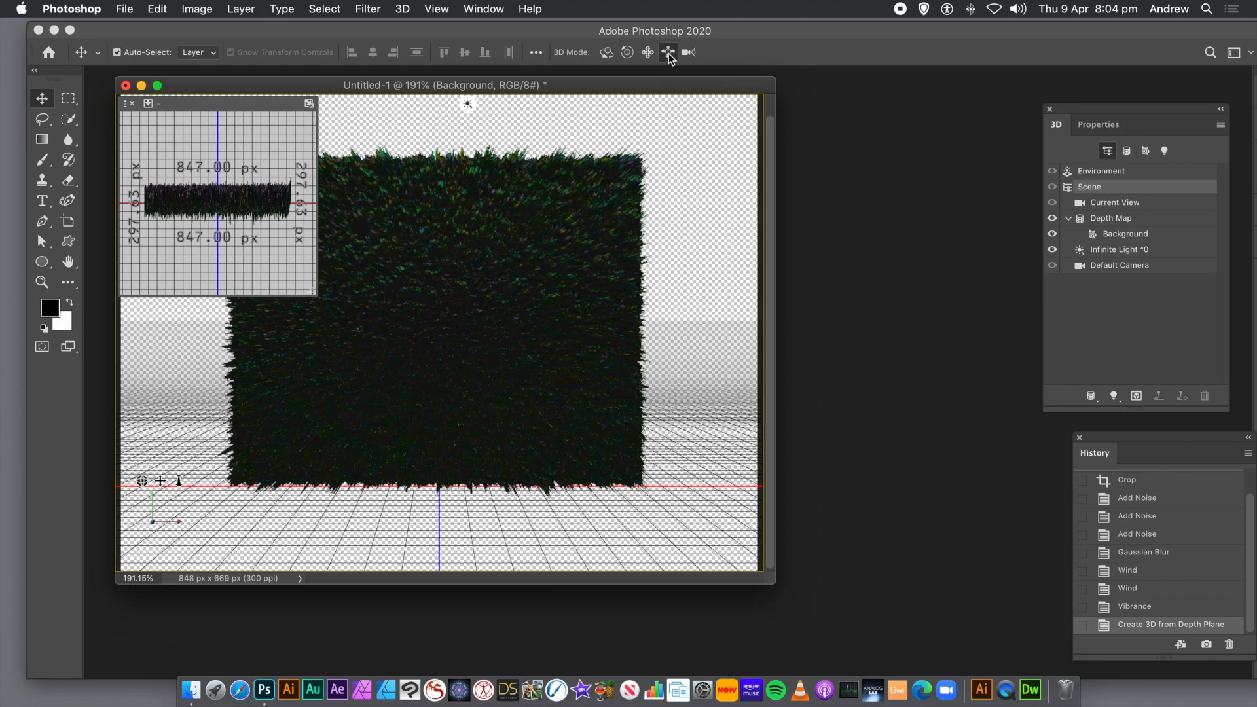
Step: Orbit the 3D camera slightly, then bring it closer until the spiky mesh fills the whole canvas
{"action": "left_click", "coordinate": [606, 53]}
{"action": "mouse_move", "coordinate": [505, 132]}
{"action": "left_mouse_down"}
{"action": "mouse_move", "coordinate": [532, 120]}
{"action": "mouse_move", "coordinate": [514, 113]}
{"action": "left_mouse_up"}
{"action": "left_click", "coordinate": [670, 54]}
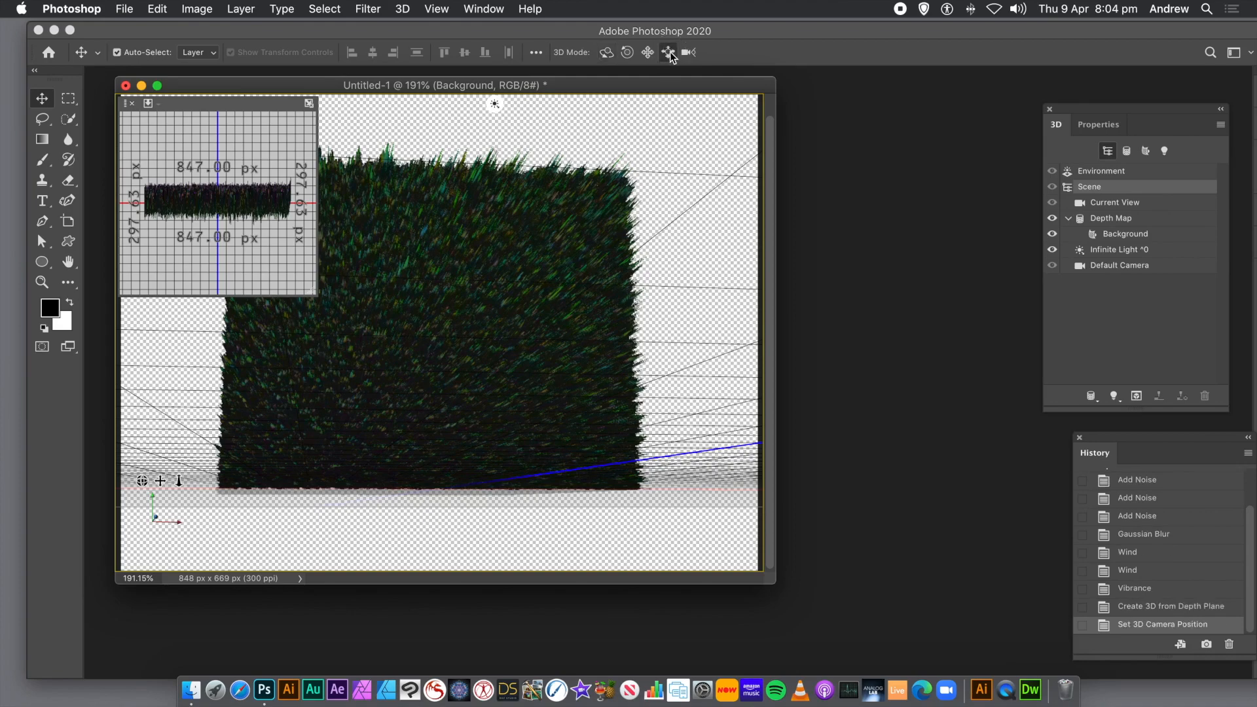
{"action": "left_click_drag", "start_coordinate": [530, 130], "coordinate": [533, 485]}
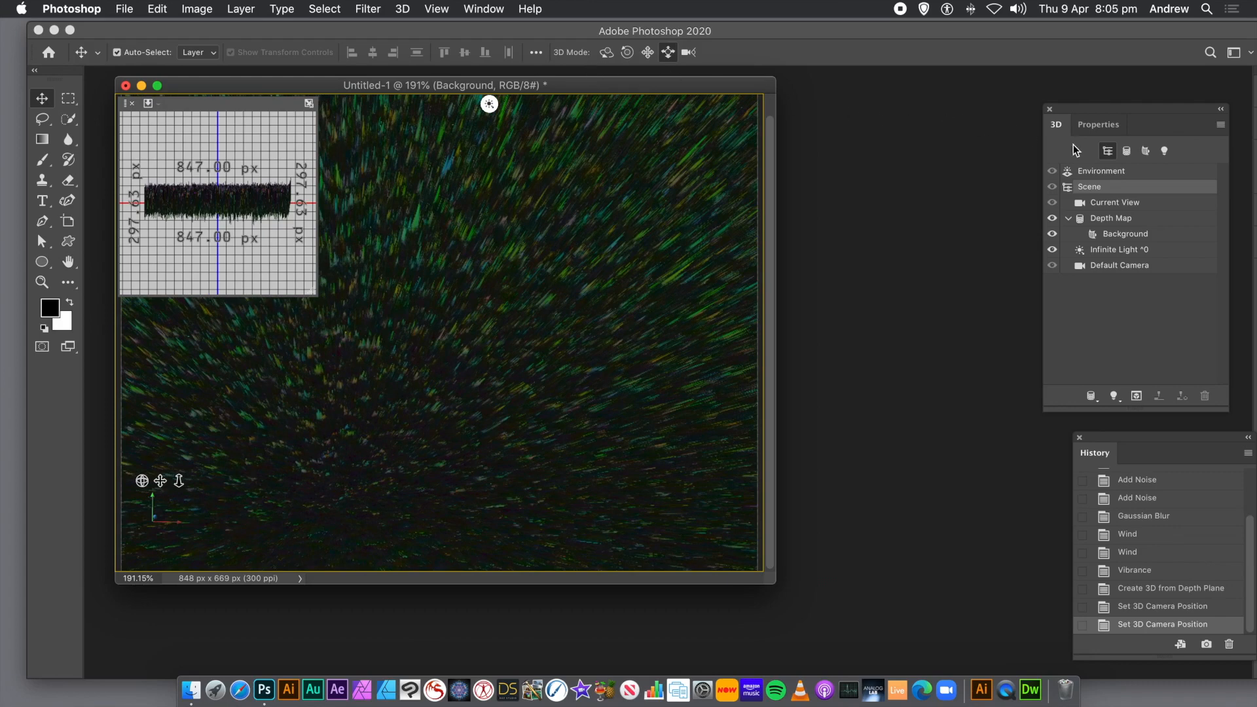
Step: Separate the 3D and Properties panels and place them side by side over the image
{"action": "left_click_drag", "start_coordinate": [1059, 126], "coordinate": [552, 168]}
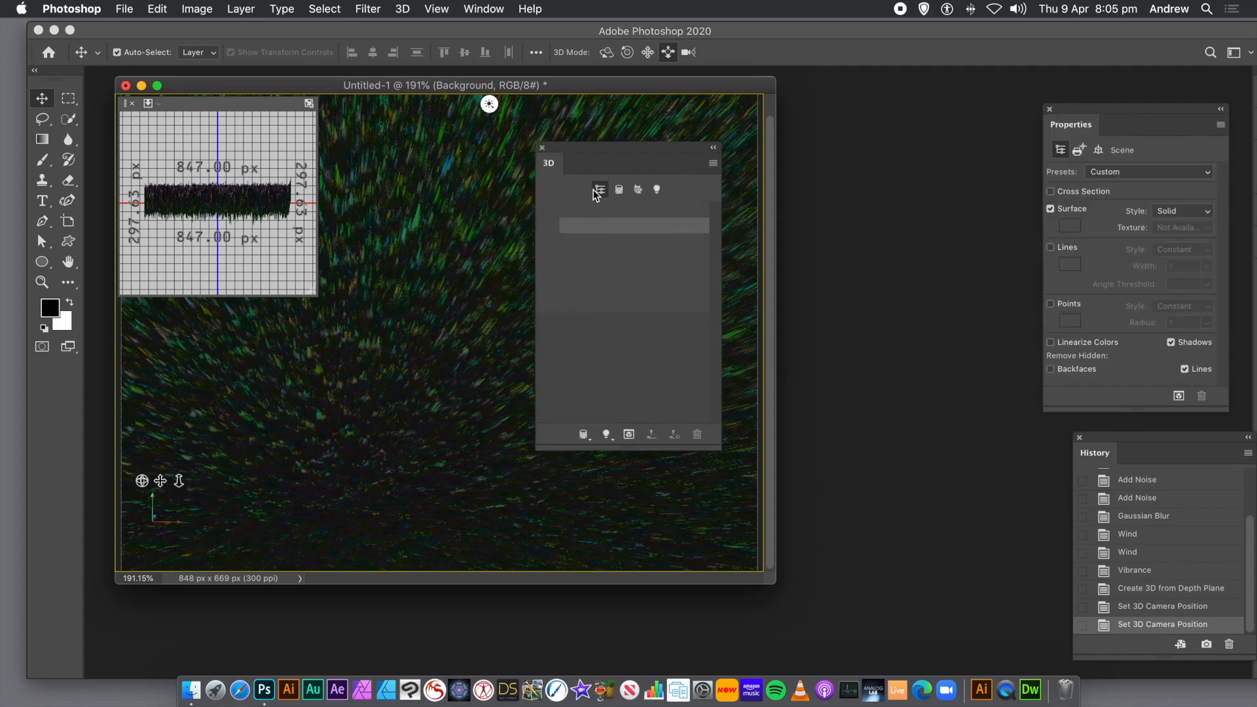
{"action": "left_click_drag", "start_coordinate": [1078, 123], "coordinate": [380, 242]}
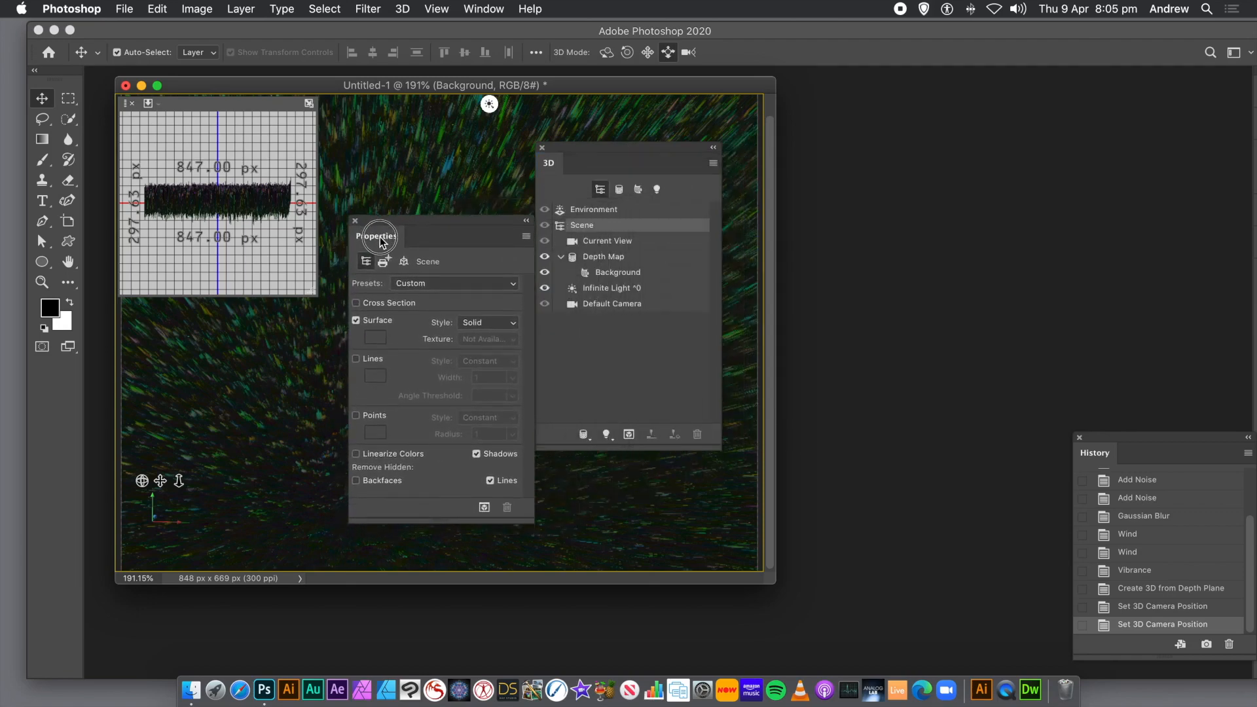
Step: Review the lighting presets offered for the scene's infinite light, and close the Properties and 3D panels
{"action": "left_click", "coordinate": [633, 296]}
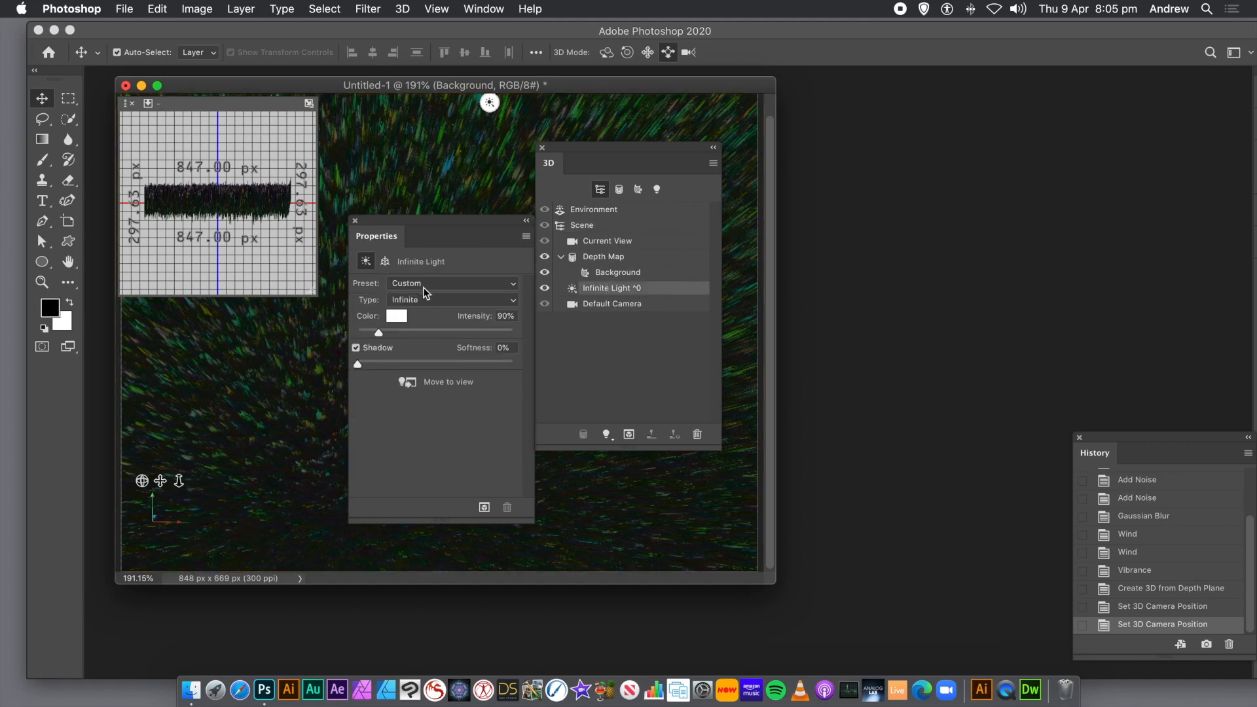
{"action": "left_click", "coordinate": [429, 286]}
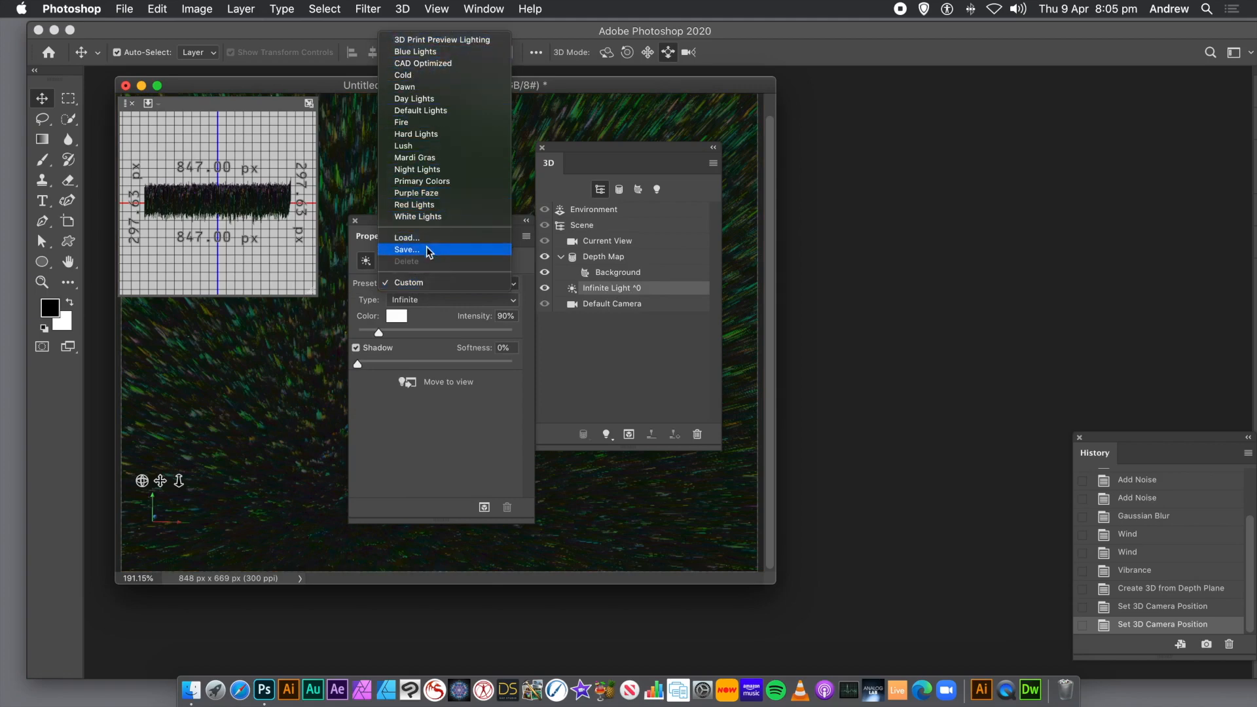
{"action": "left_click", "coordinate": [450, 401]}
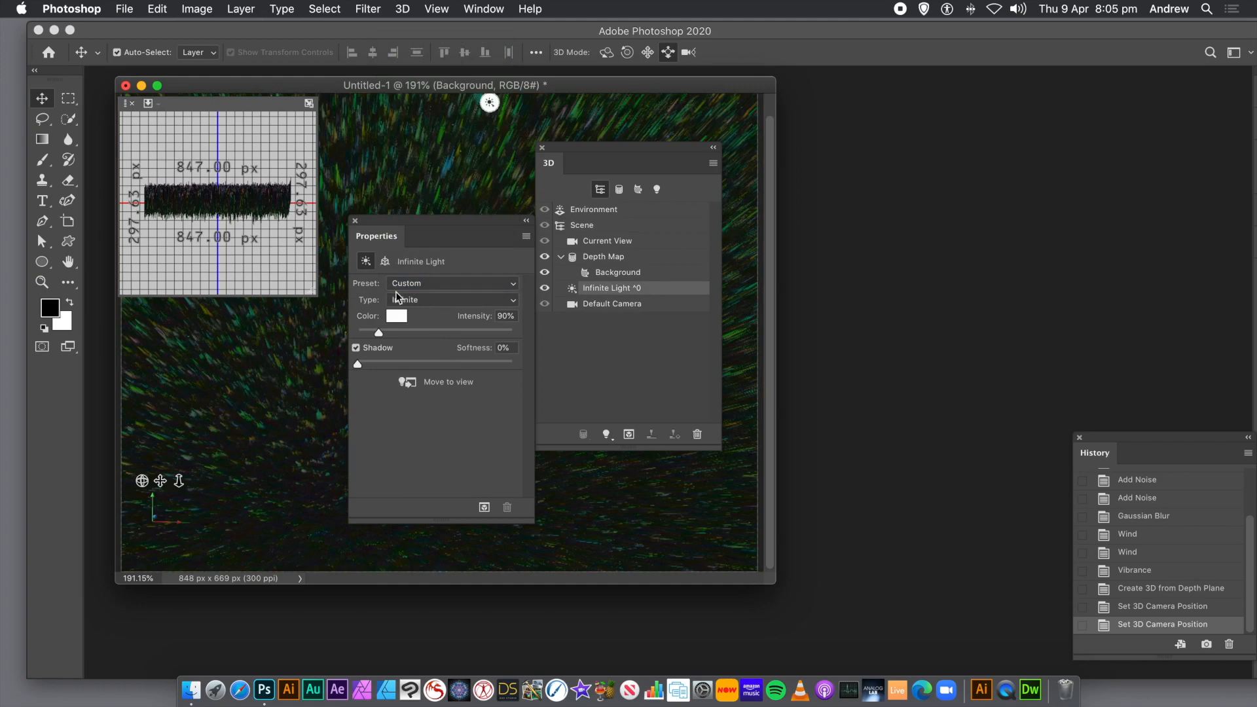
{"action": "left_click", "coordinate": [355, 221]}
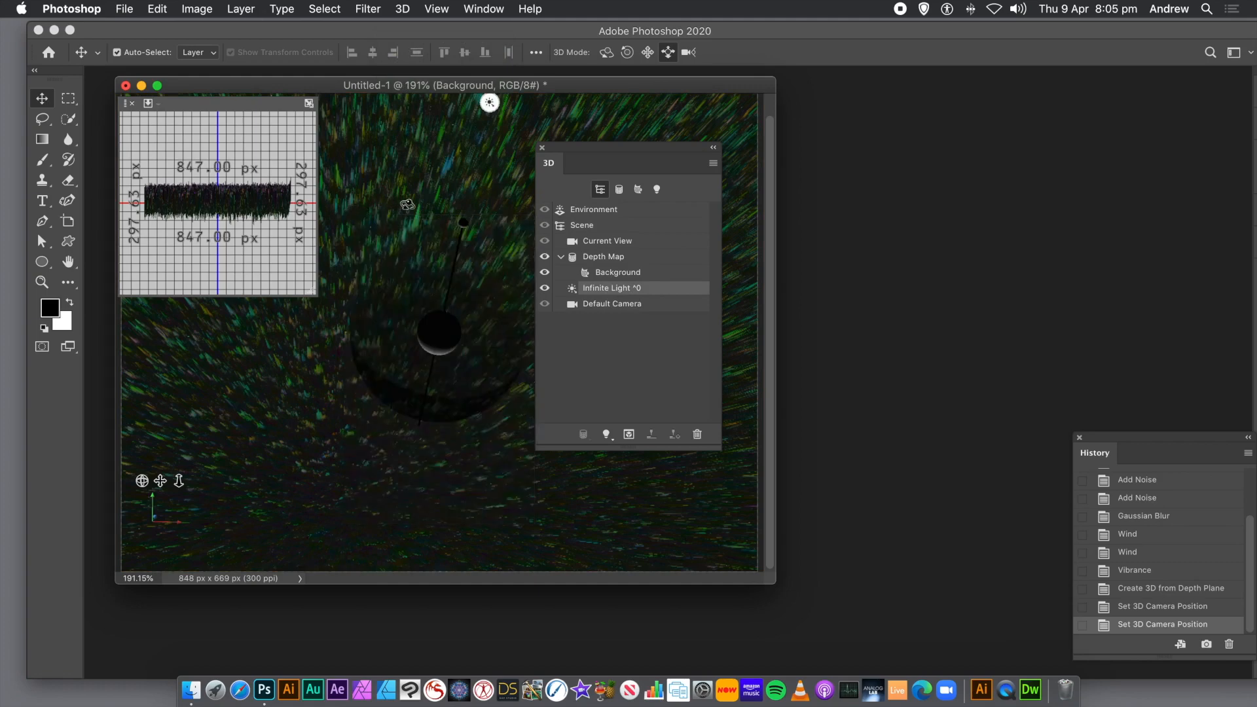
{"action": "left_click", "coordinate": [541, 147]}
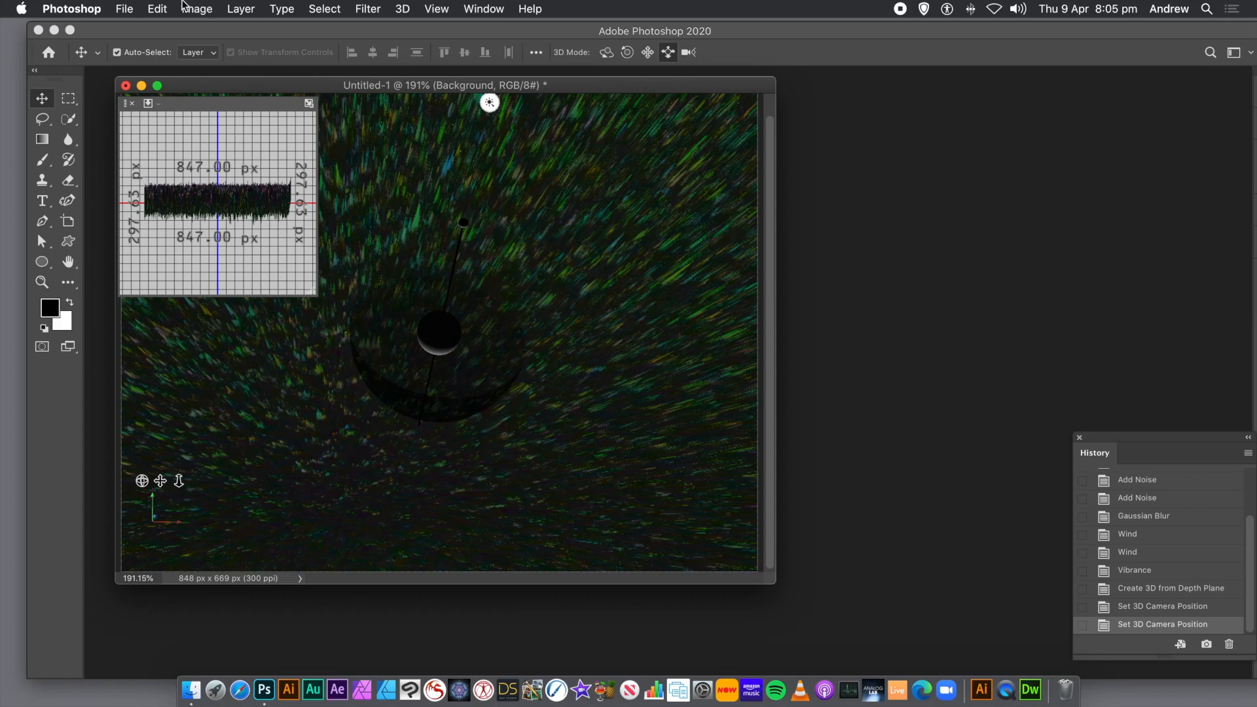
Step: Flatten the 3D scene into a single image layer and enlarge the document window around the canvas
{"action": "left_click", "coordinate": [240, 8]}
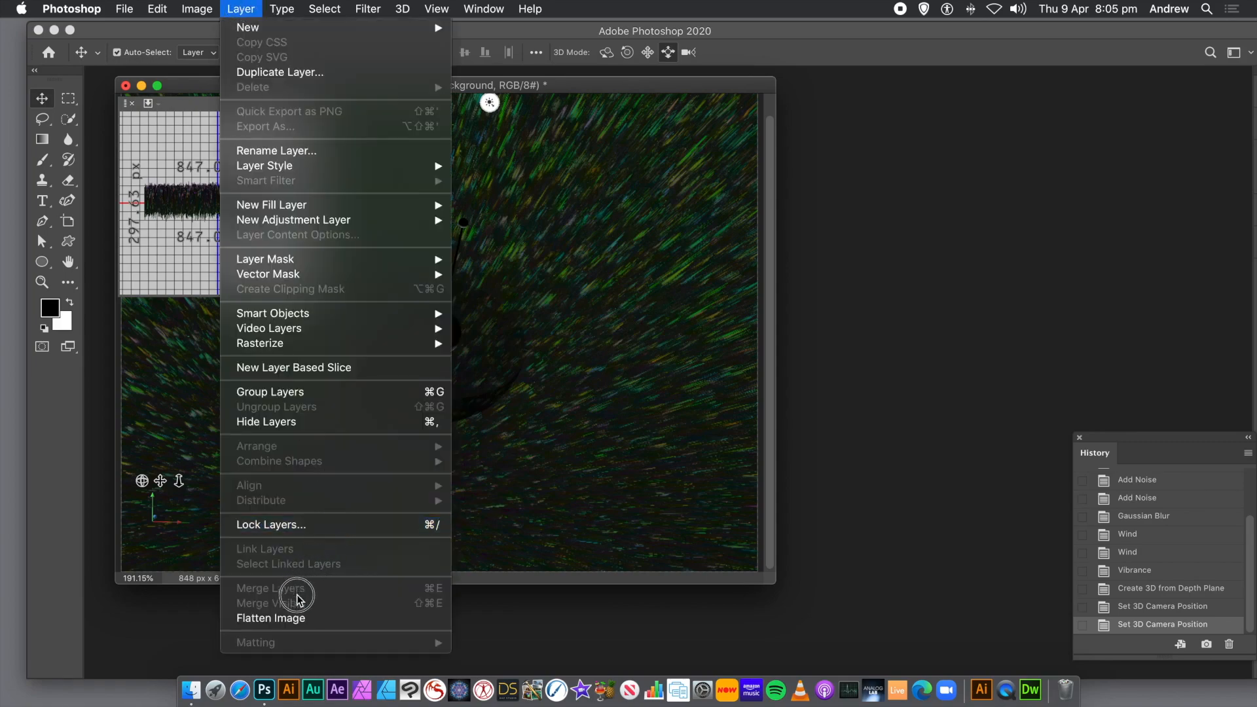
{"action": "left_click", "coordinate": [293, 617]}
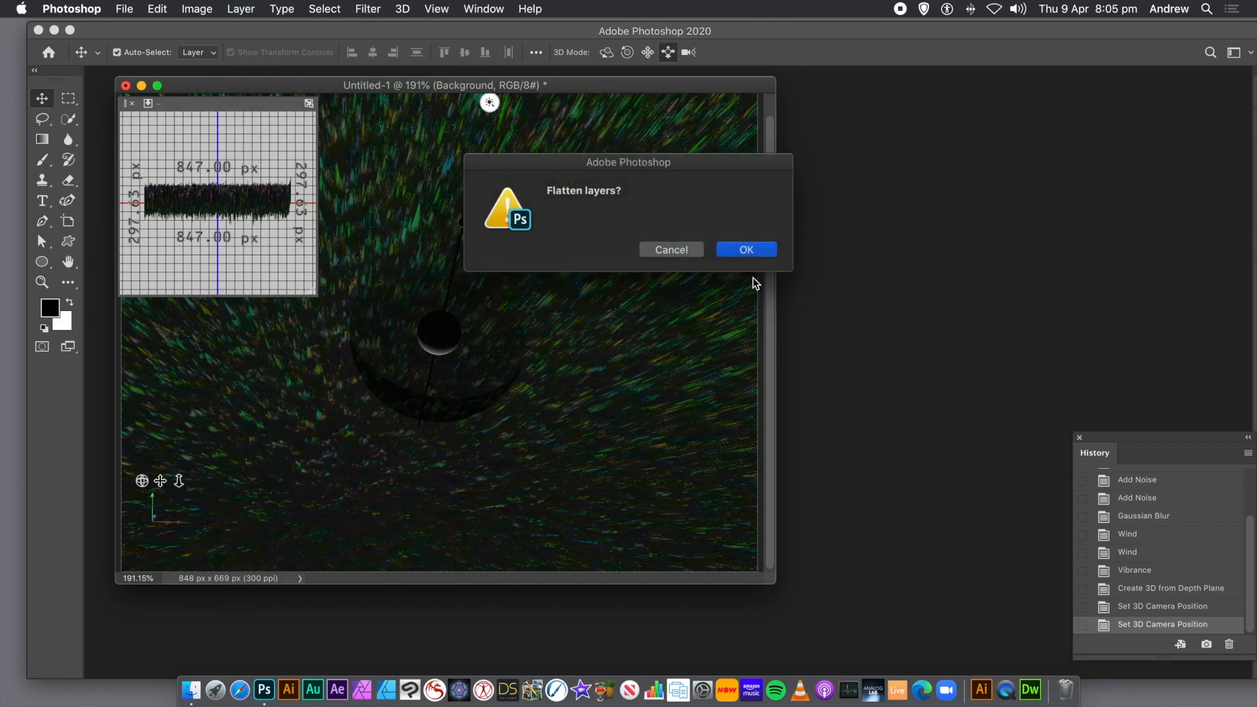
{"action": "left_click", "coordinate": [748, 241]}
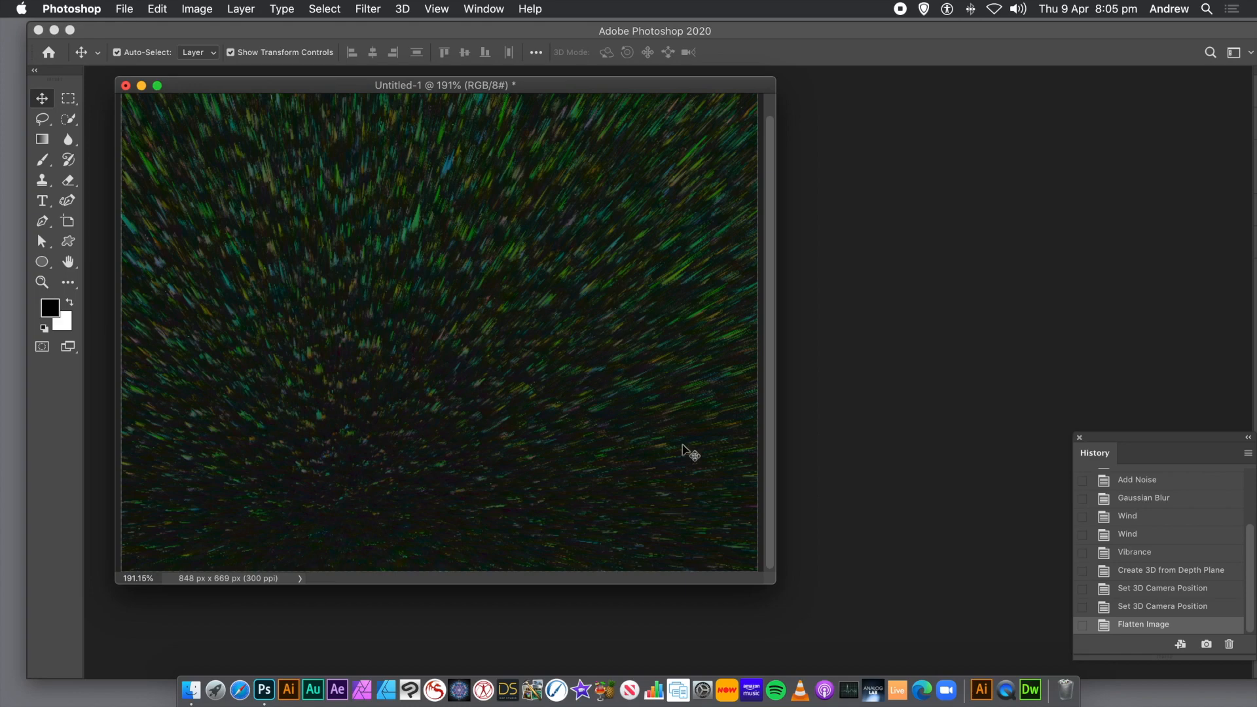
{"action": "left_click_drag", "start_coordinate": [772, 583], "coordinate": [849, 610]}
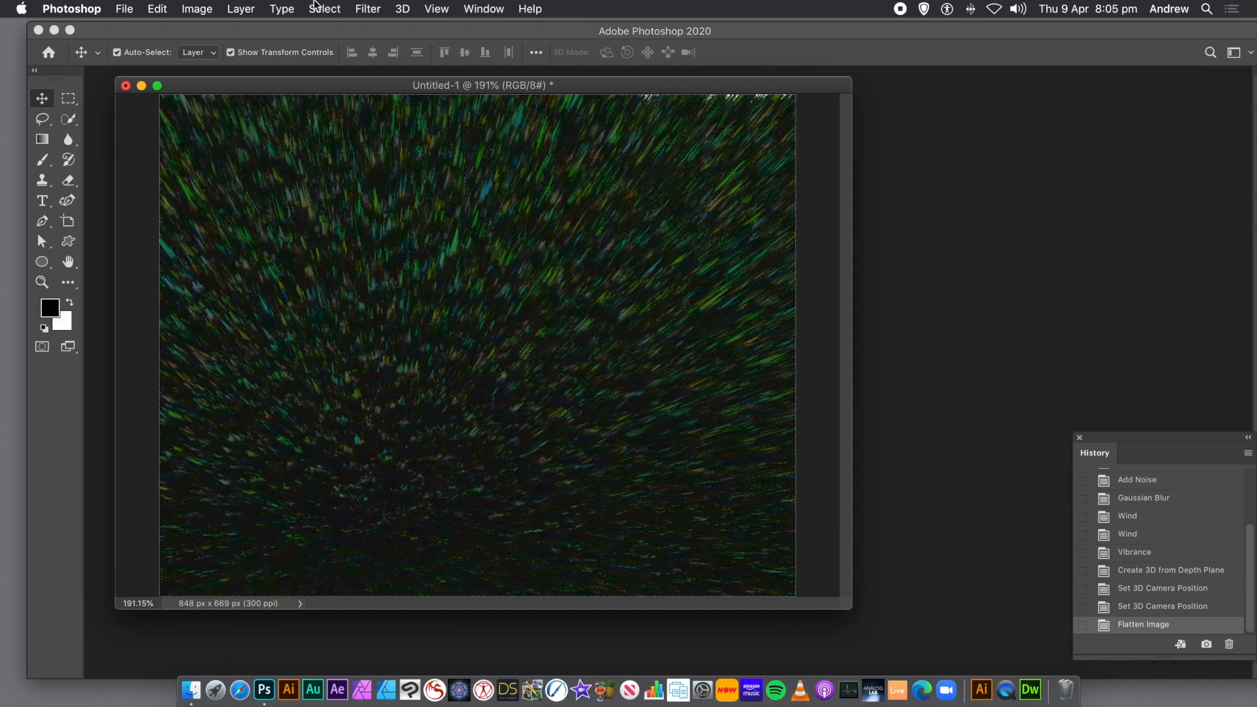
Step: Try the Oil Paint filter with Stylization 9.0, Cleanliness 9.3, Scale 0.8, Bristle Detail 10.0 and no Lighting, and undo it
{"action": "left_click", "coordinate": [383, 11]}
{"action": "mouse_move", "coordinate": [419, 318]}
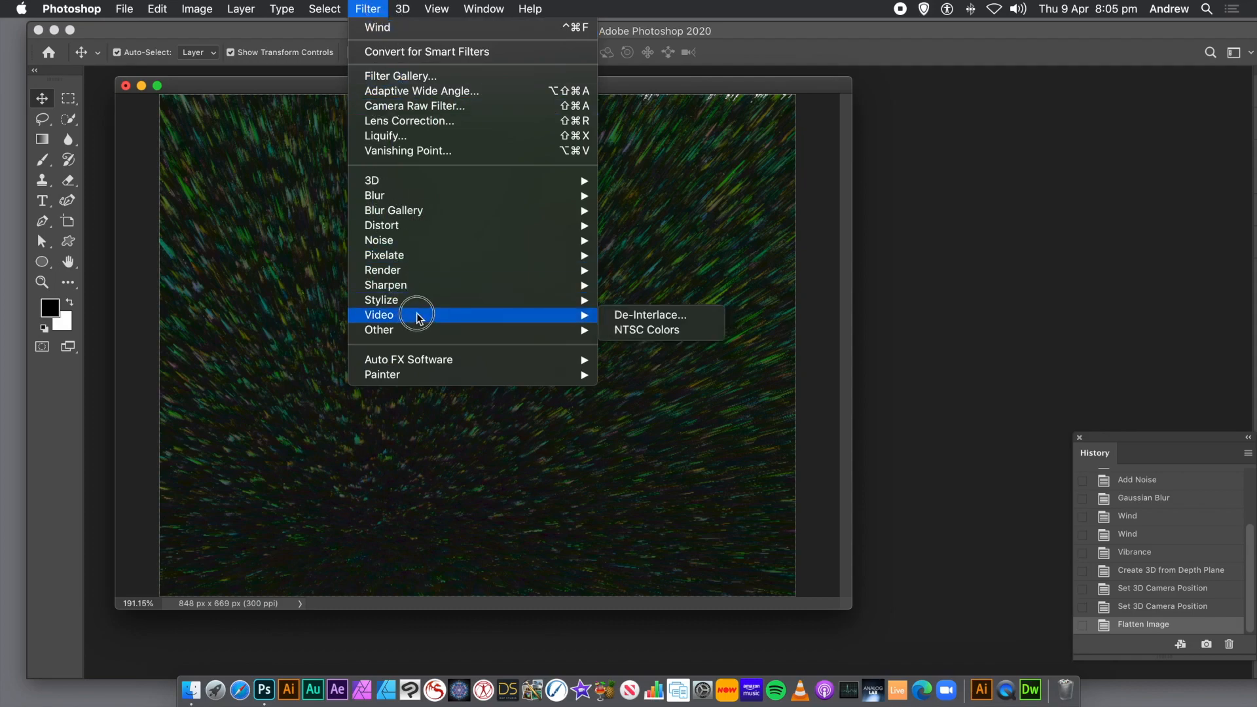
{"action": "left_click", "coordinate": [662, 362]}
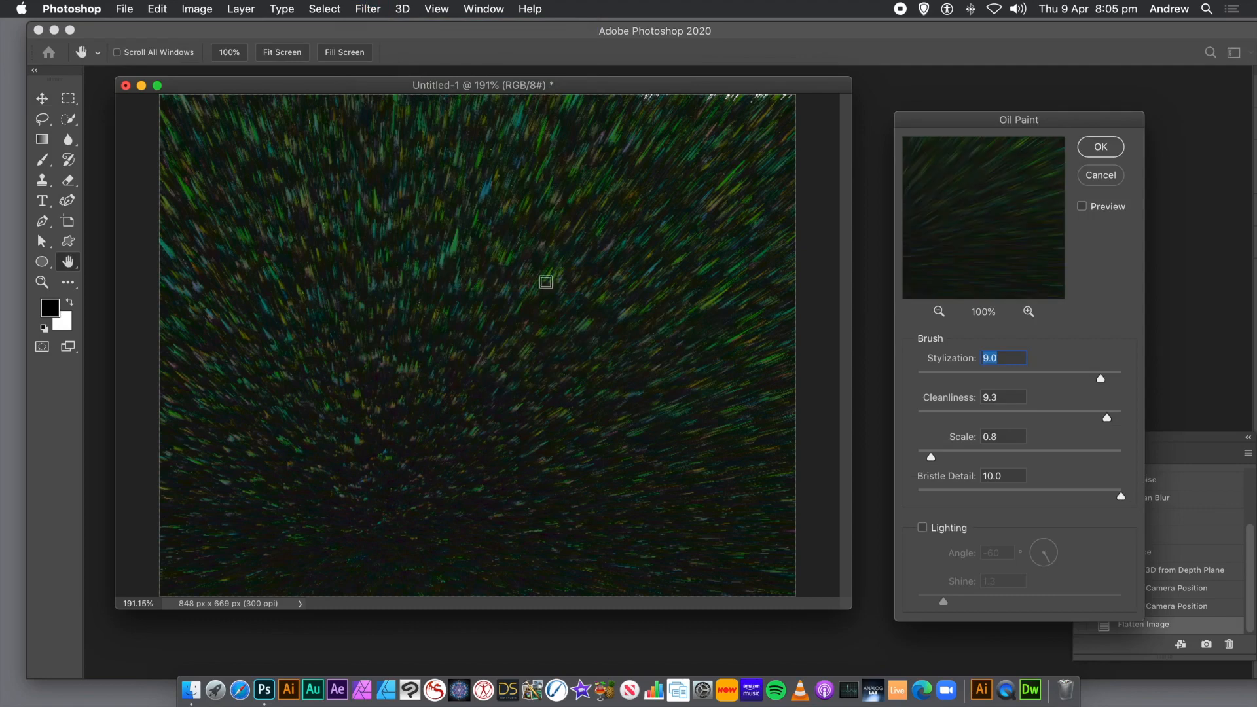
{"action": "left_click_drag", "start_coordinate": [985, 129], "coordinate": [585, 123]}
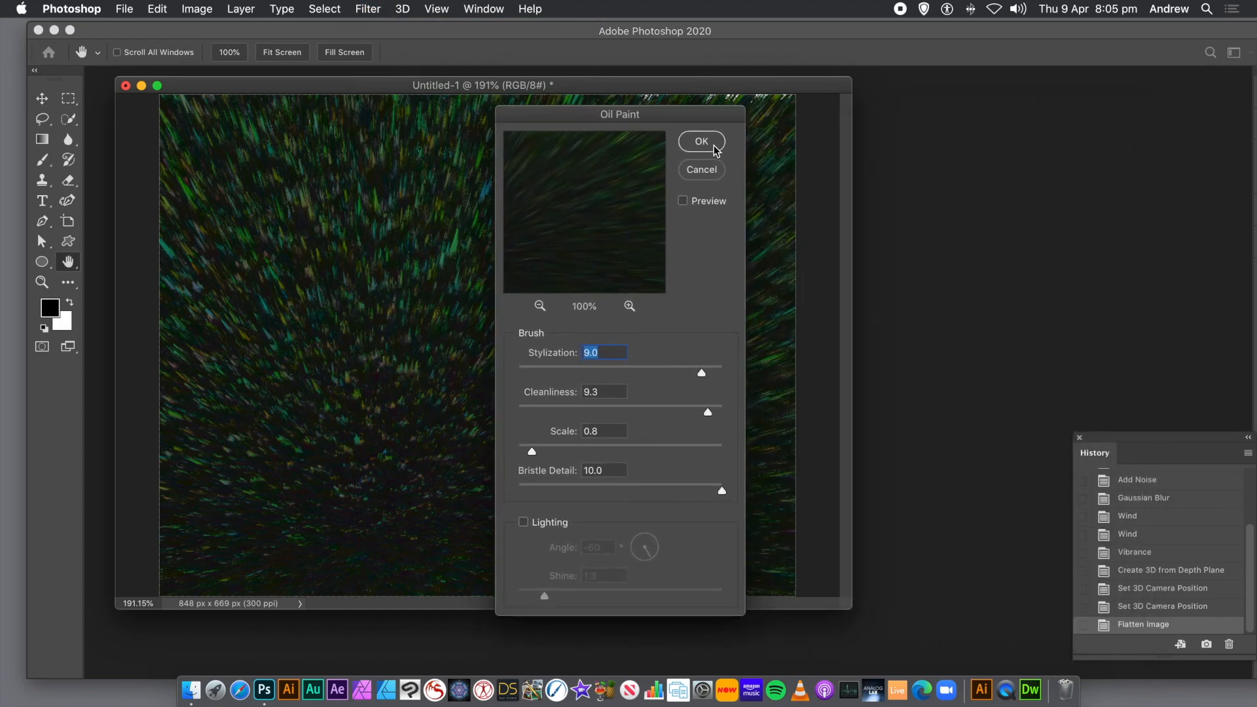
{"action": "key", "text": "Return"}
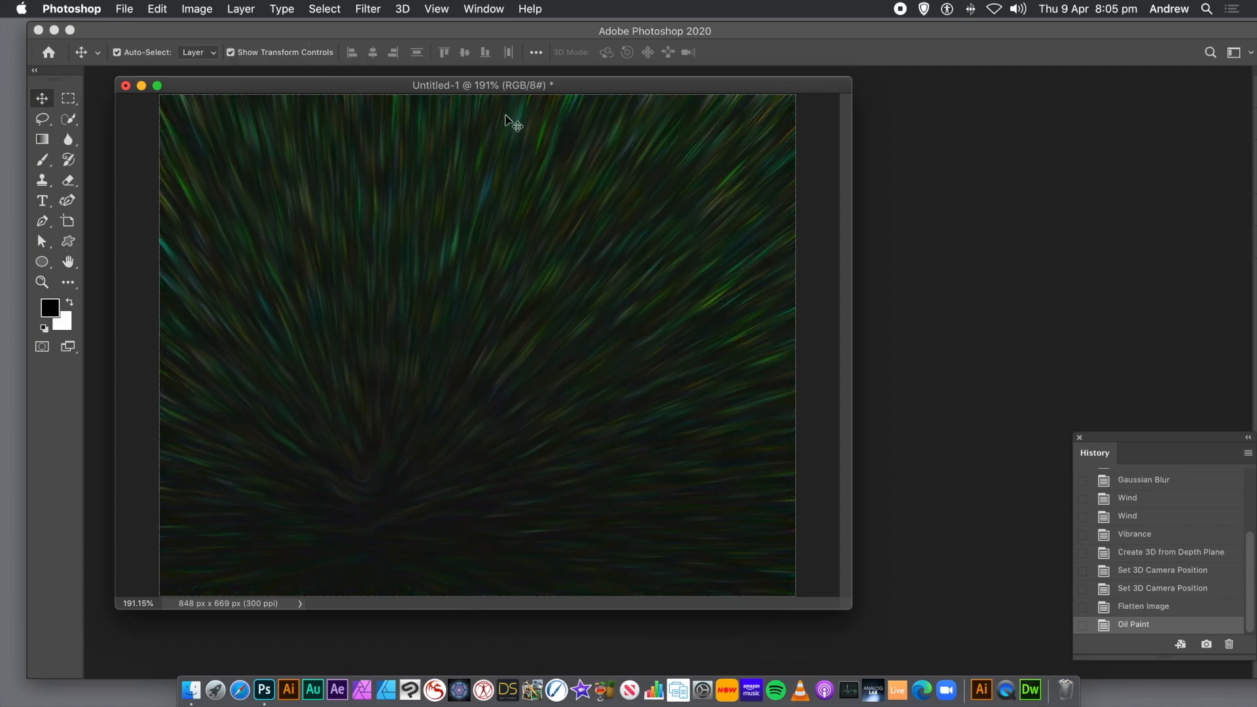
{"action": "left_click", "coordinate": [145, 9]}
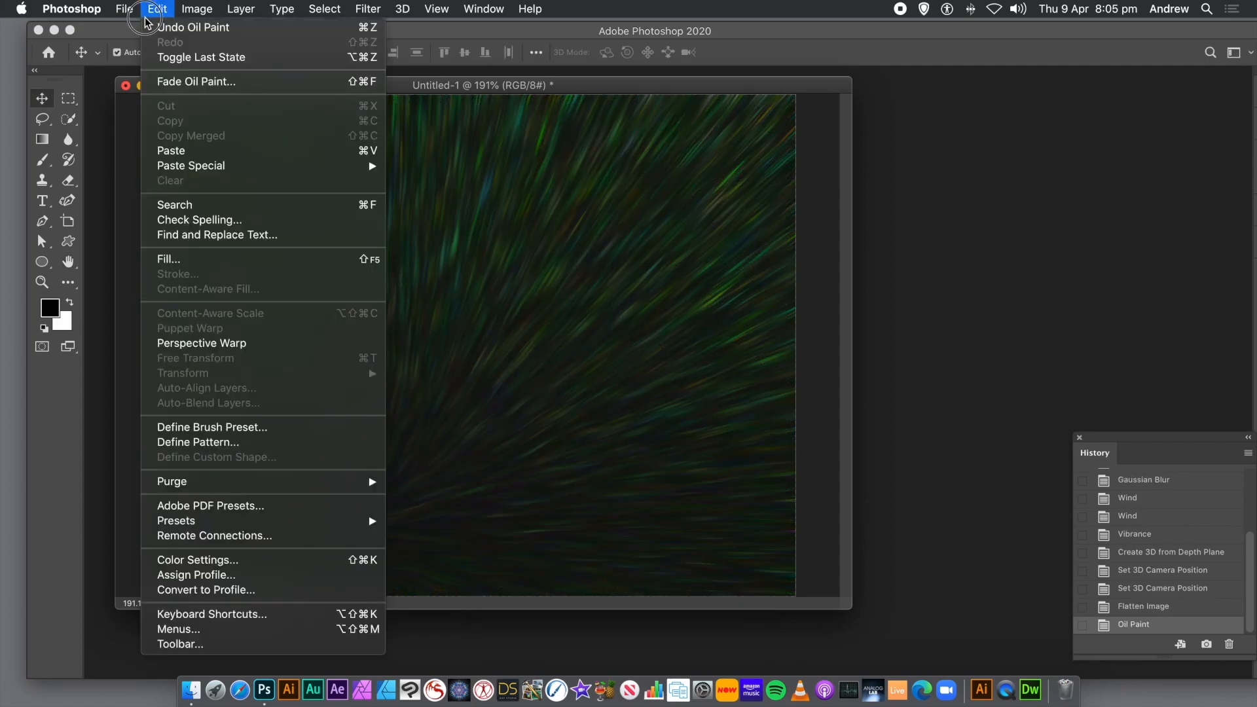
{"action": "left_click", "coordinate": [161, 19]}
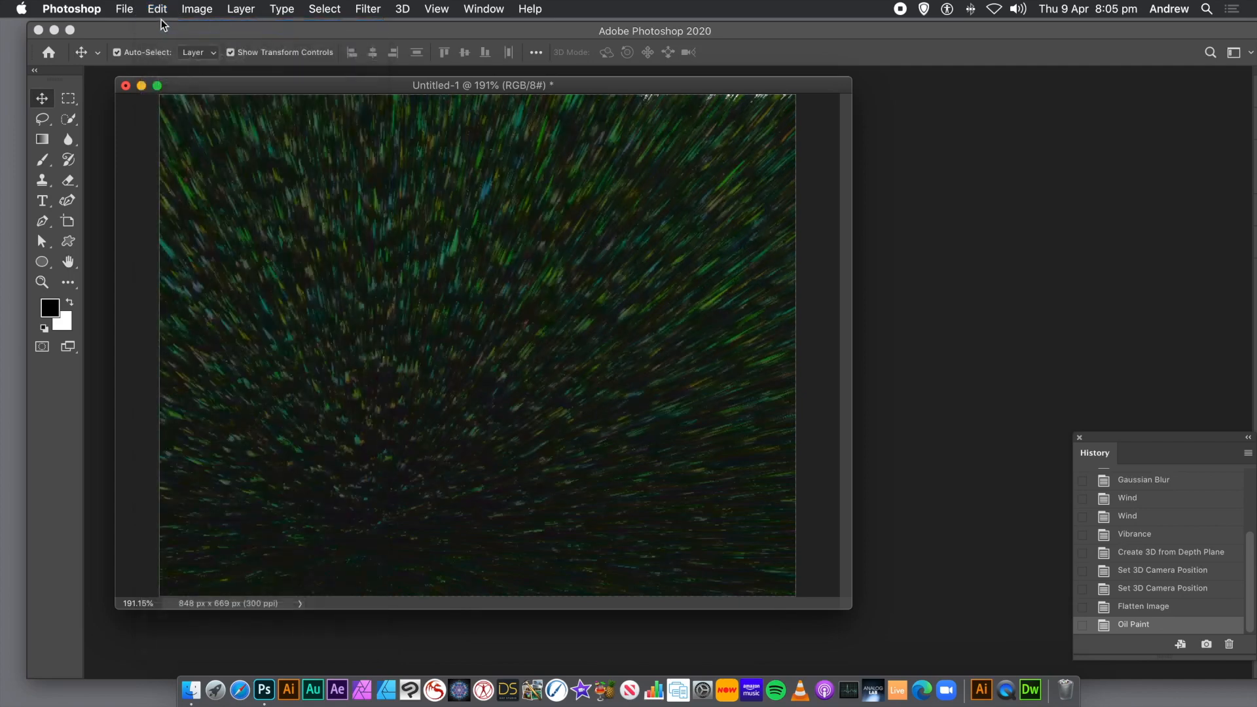
Step: Try an Auto Tone correction on the flattened image and undo it
{"action": "left_click", "coordinate": [196, 9]}
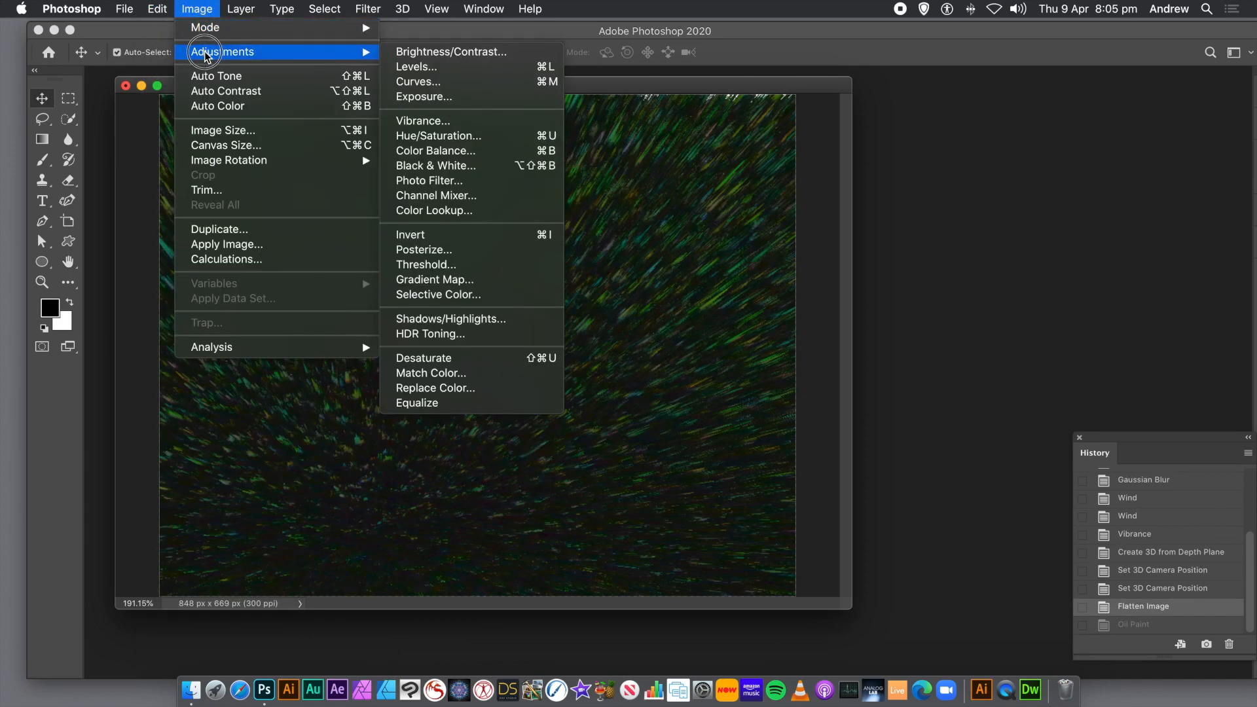
{"action": "left_click", "coordinate": [214, 78]}
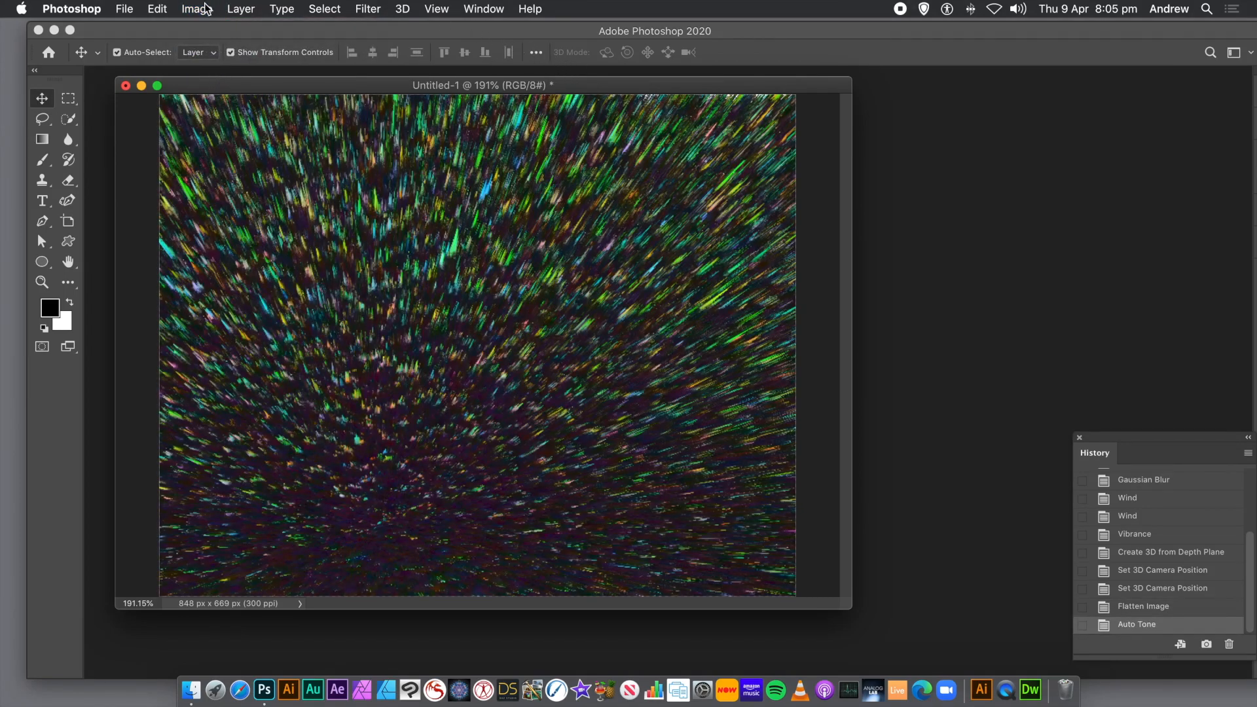
{"action": "left_click", "coordinate": [157, 9]}
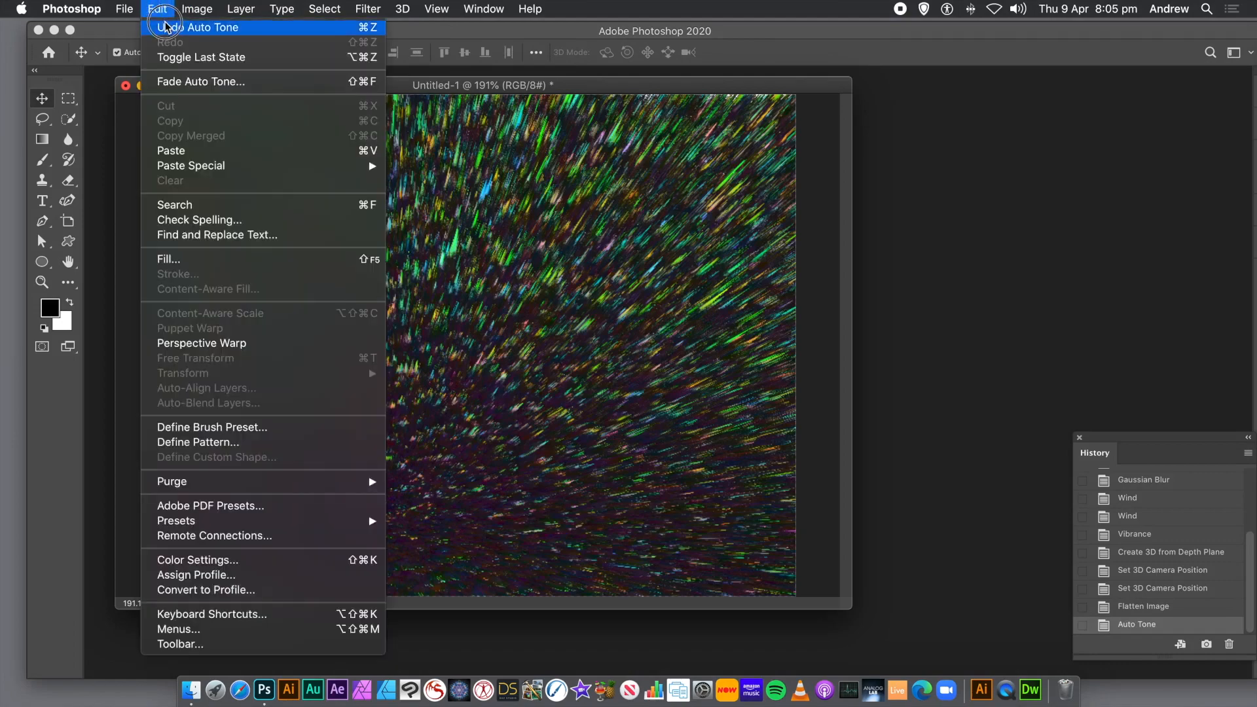
{"action": "left_click", "coordinate": [196, 31]}
Step: Start a Black & White adjustment on the flattened image, setting Reds to 232%, Yellows to 252% and Greens to 110%
{"action": "left_click", "coordinate": [197, 8]}
{"action": "mouse_move", "coordinate": [207, 51]}
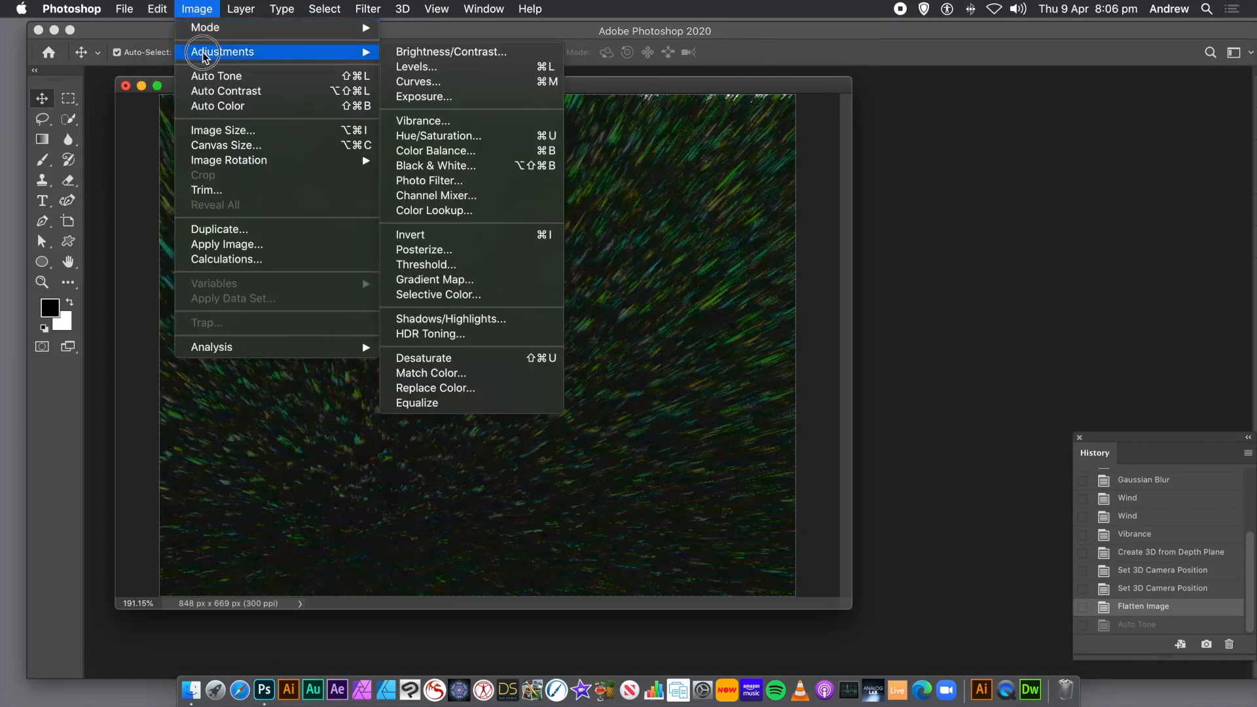
{"action": "left_click", "coordinate": [455, 172]}
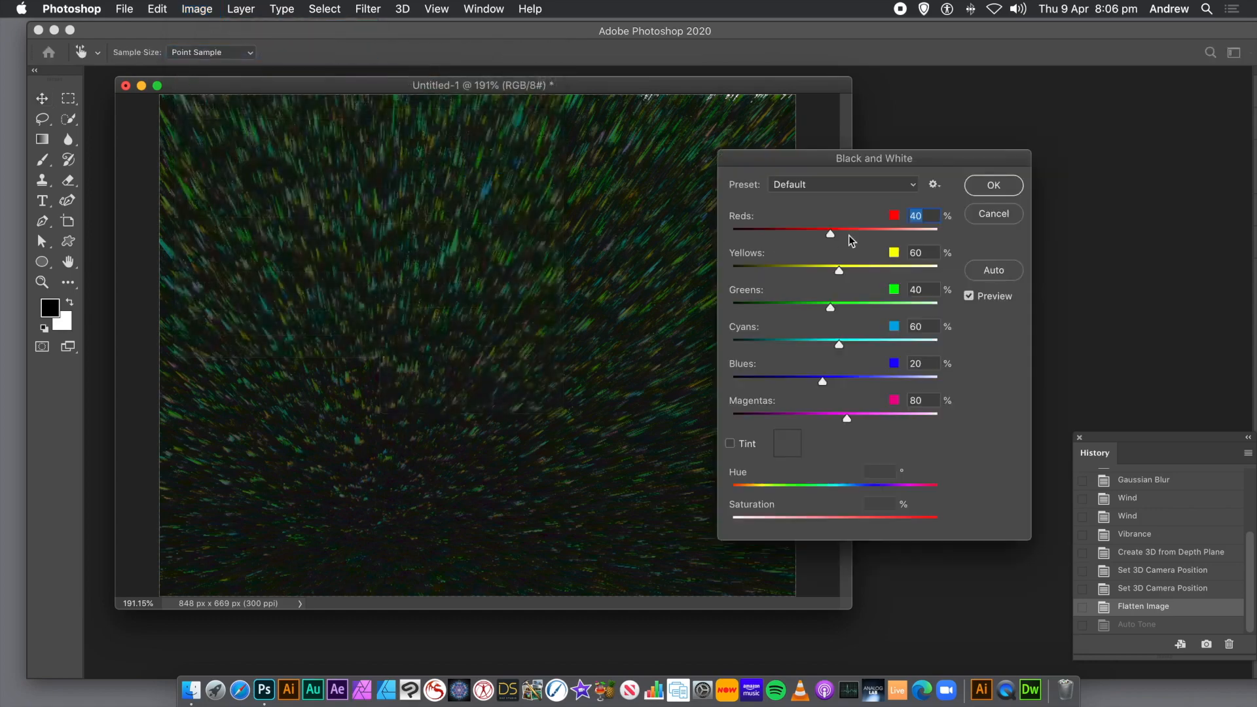
{"action": "left_click_drag", "start_coordinate": [895, 165], "coordinate": [596, 137]}
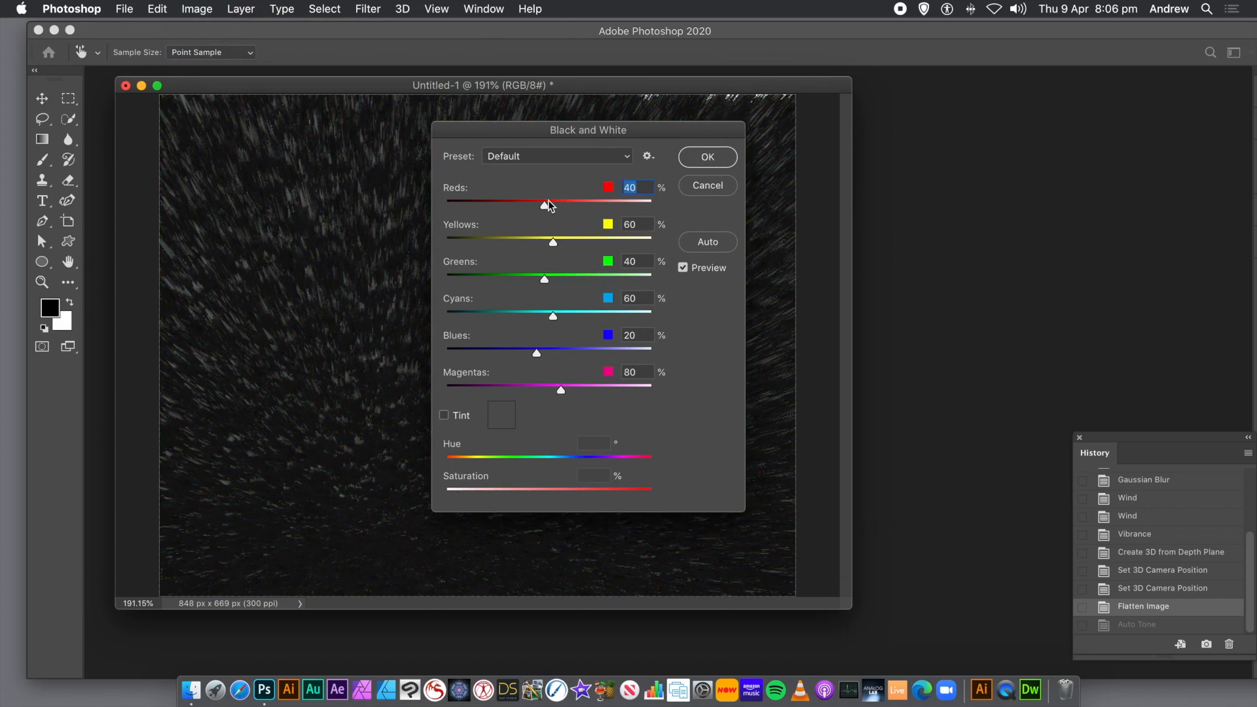
{"action": "left_click_drag", "start_coordinate": [564, 207], "coordinate": [581, 205]}
{"action": "left_click", "coordinate": [487, 209]}
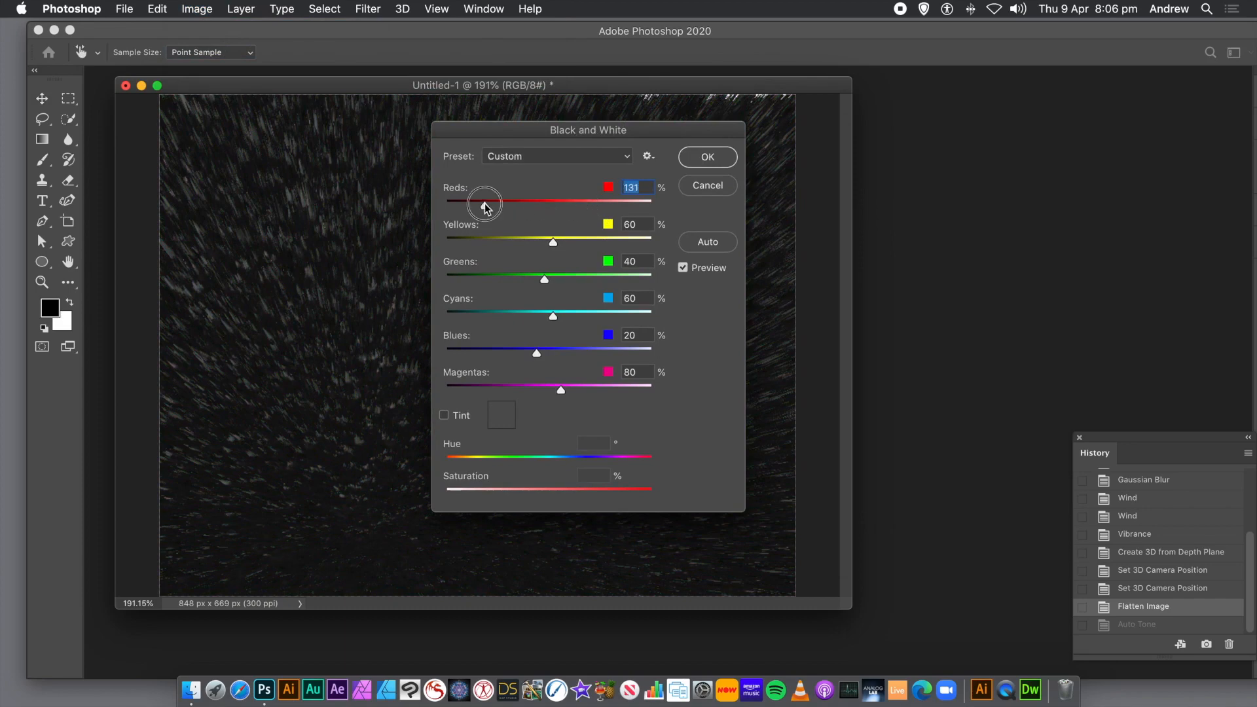
{"action": "left_click_drag", "start_coordinate": [485, 208], "coordinate": [623, 206]}
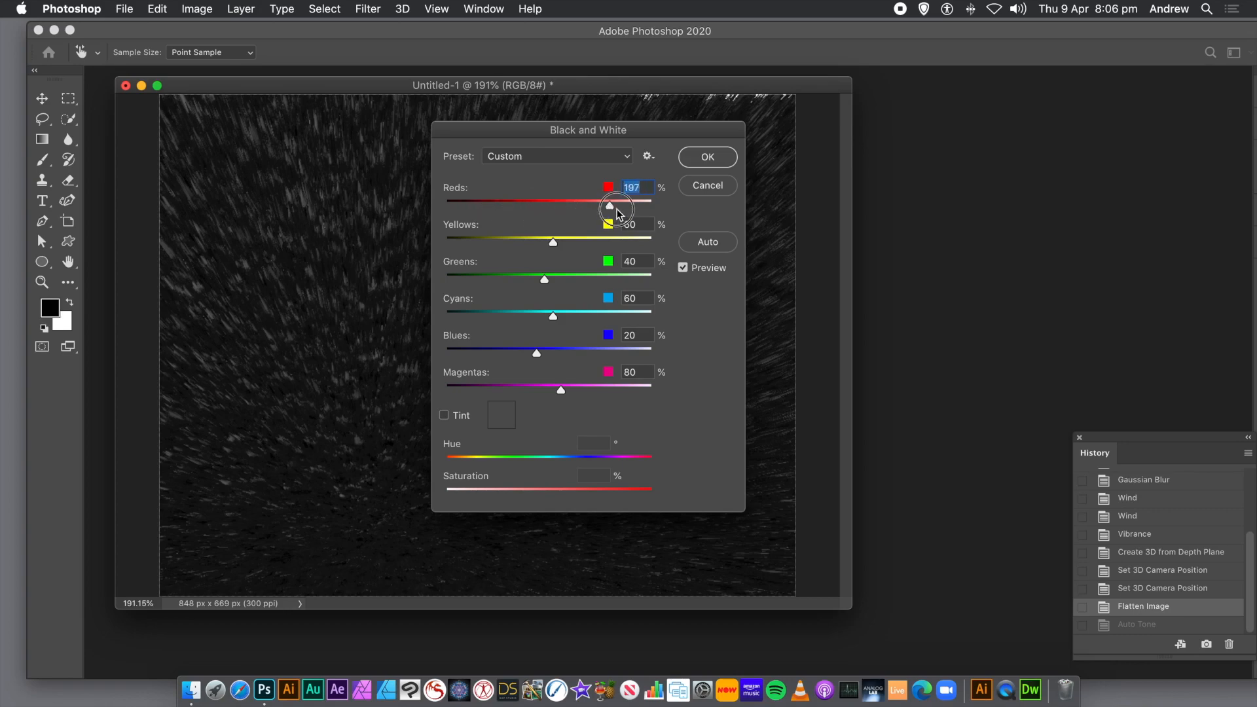
{"action": "left_click_drag", "start_coordinate": [554, 239], "coordinate": [634, 247]}
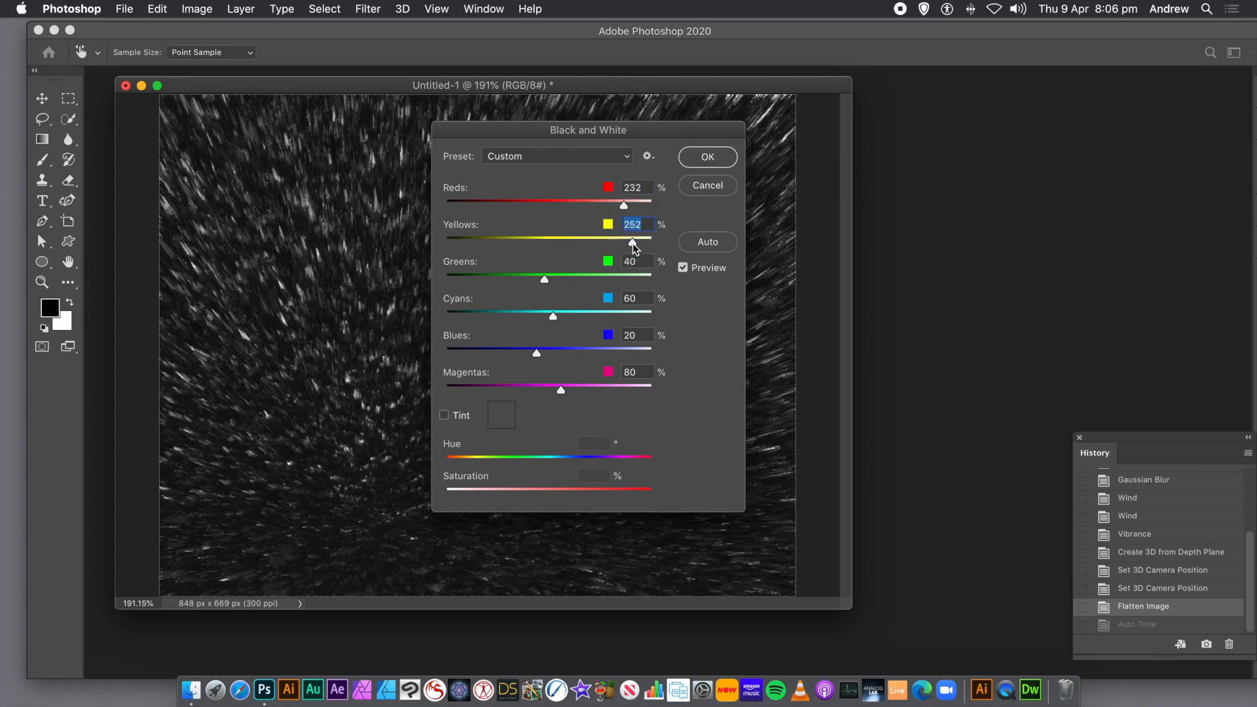
{"action": "left_click_drag", "start_coordinate": [550, 275], "coordinate": [573, 275]}
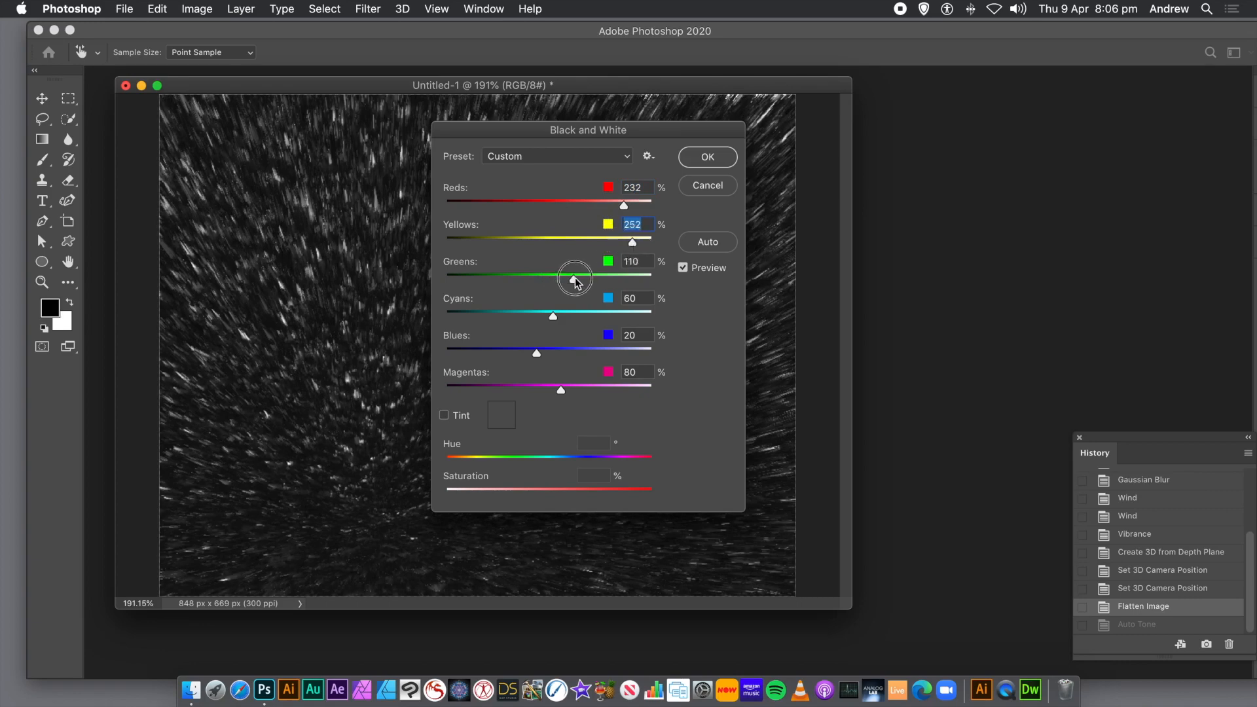